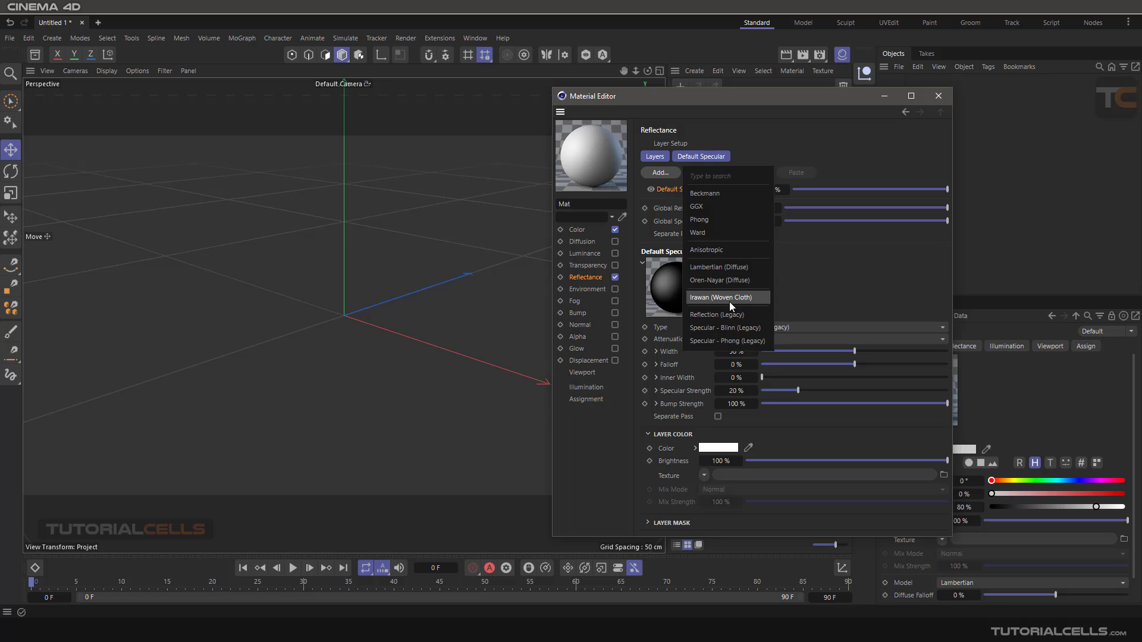
Step: Add an Irawan (Woven Cloth) reflectance layer to the material and open its preview in an enlarged separate window beside the Material Editor
click(730, 297)
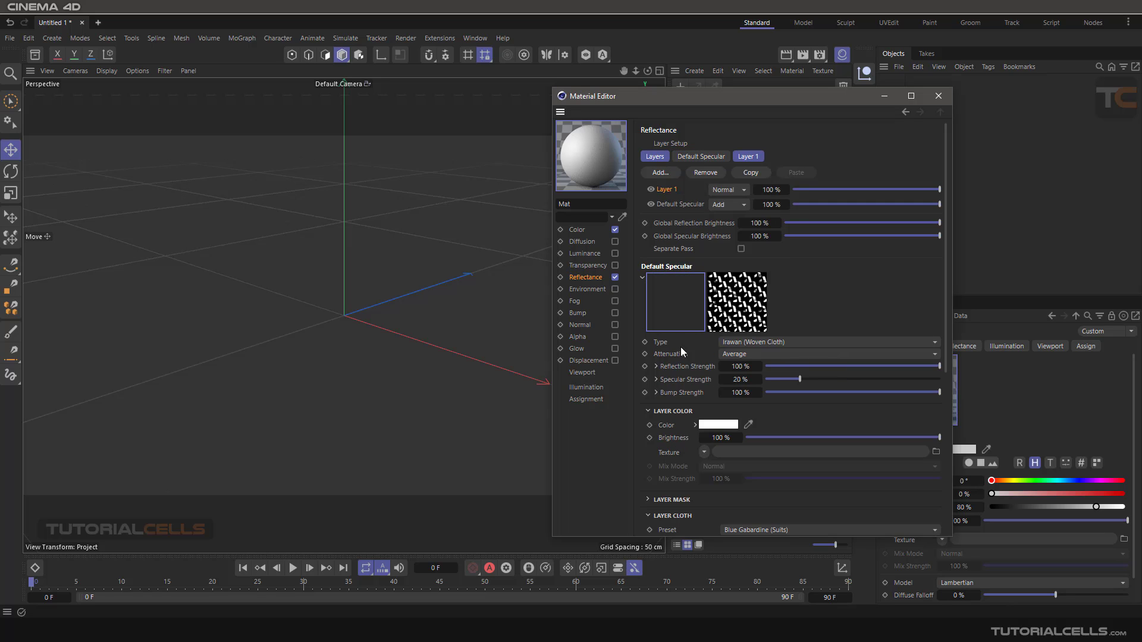
right_click(588, 165)
click(602, 201)
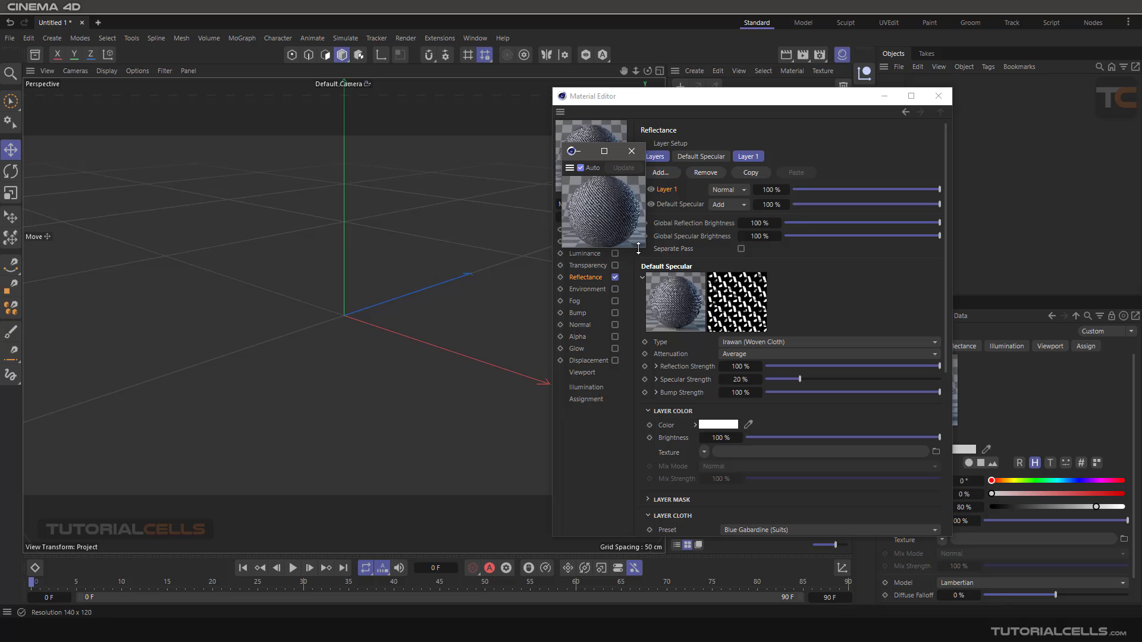
drag(645, 247, 663, 261)
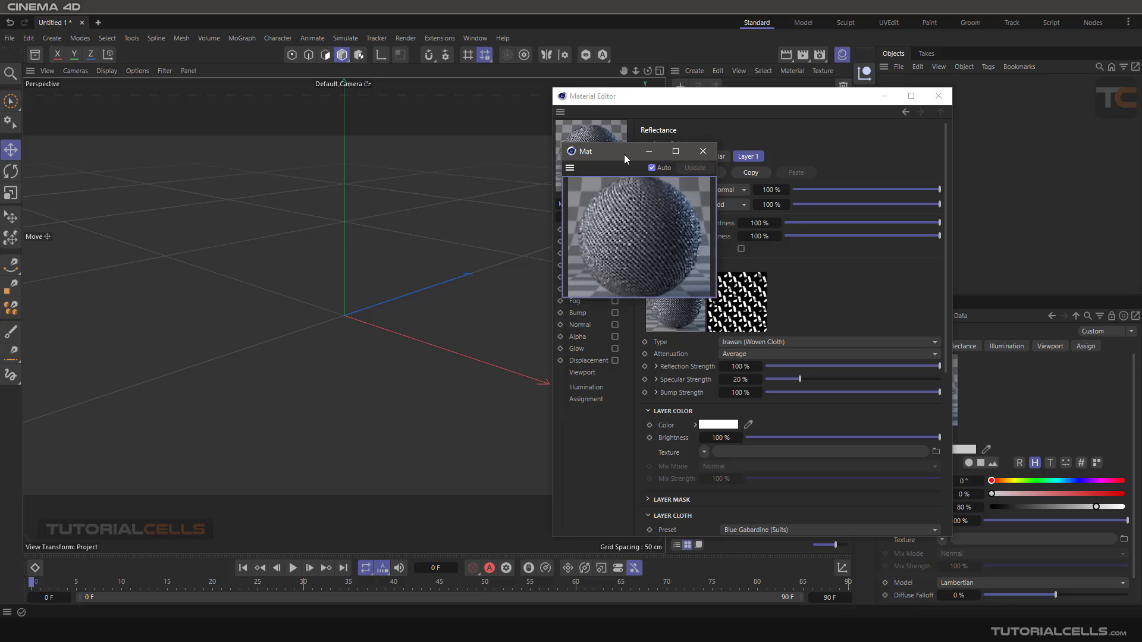
drag(619, 151, 452, 187)
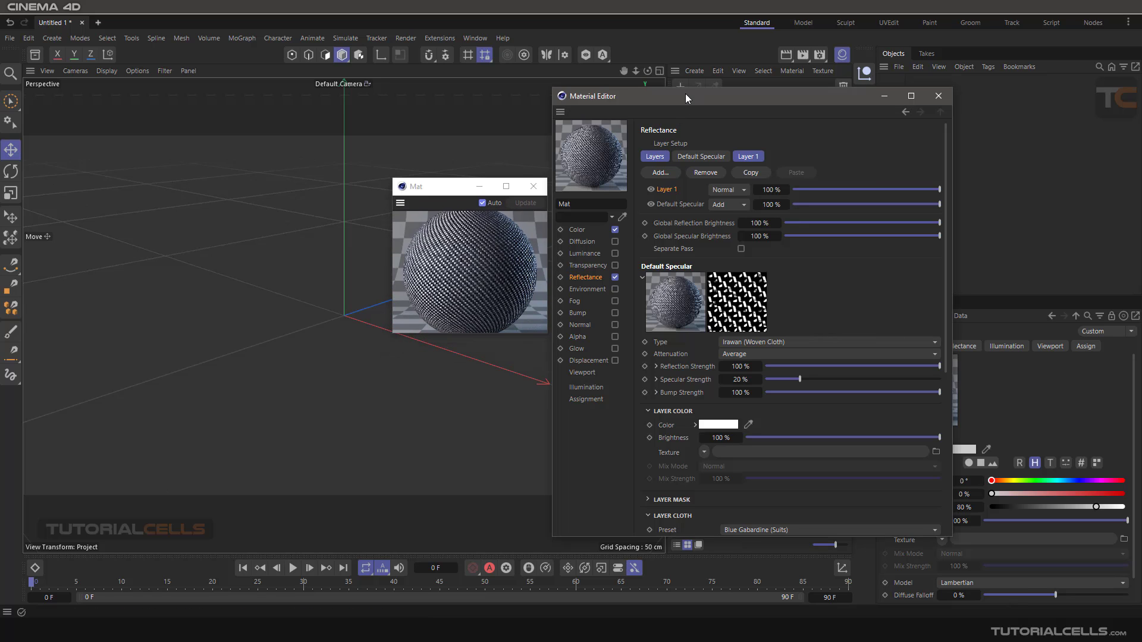
Step: Show only Layer 1's settings with Layer Color collapsed, and make the Material Editor taller to fit the Layer Cloth parameters
mouse_move(685, 94)
mouse_down()
mouse_move(681, 75)
mouse_move(687, 87)
mouse_up()
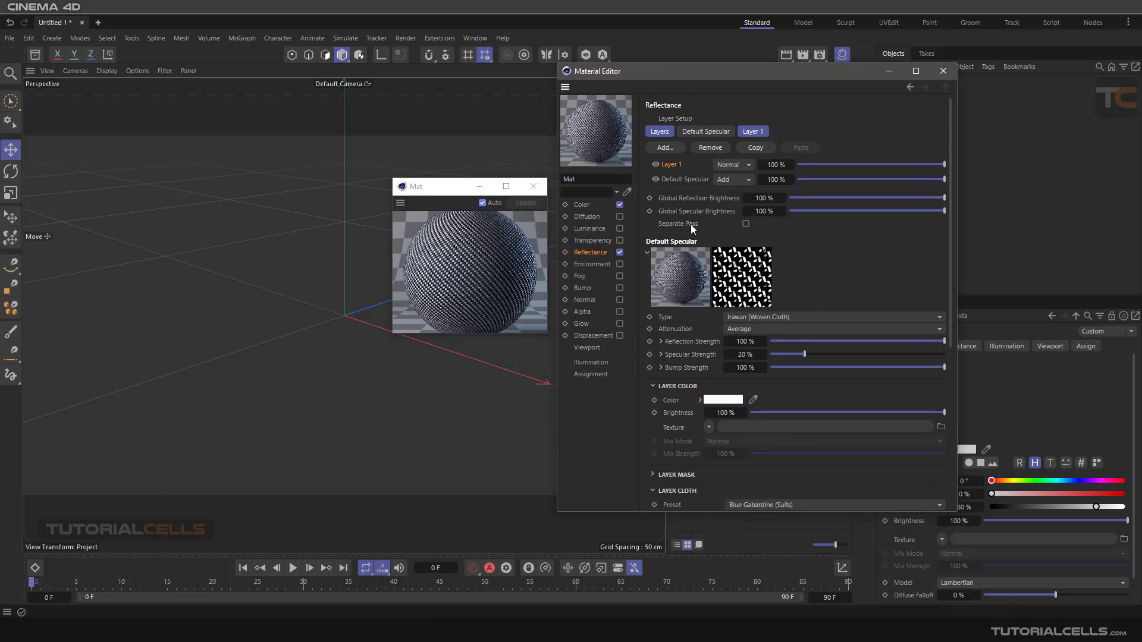
click(747, 134)
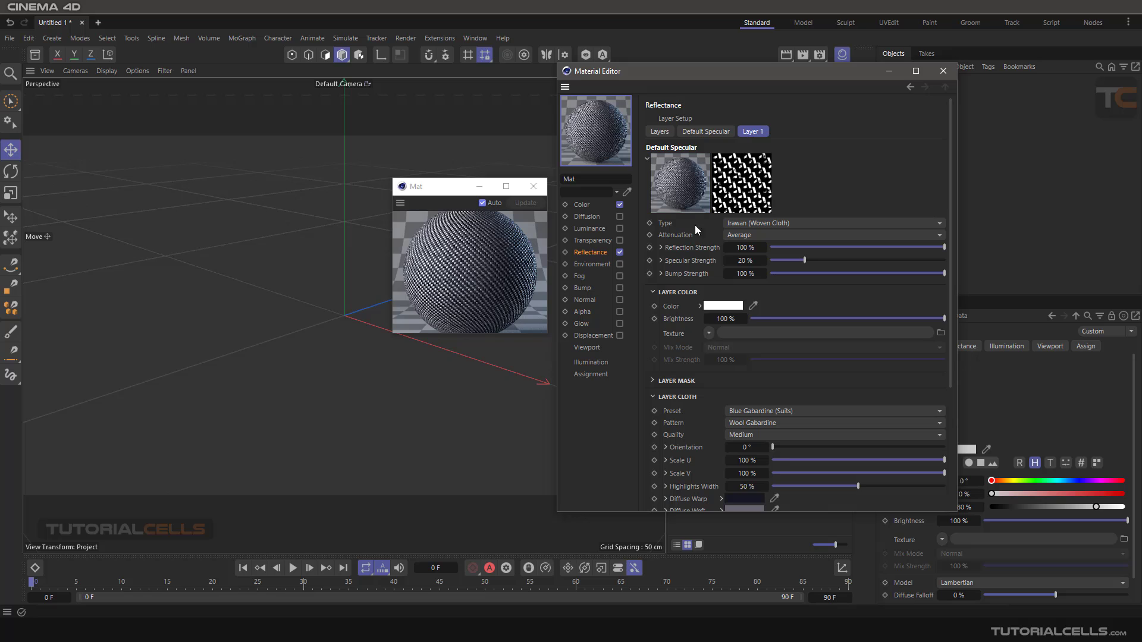
click(653, 292)
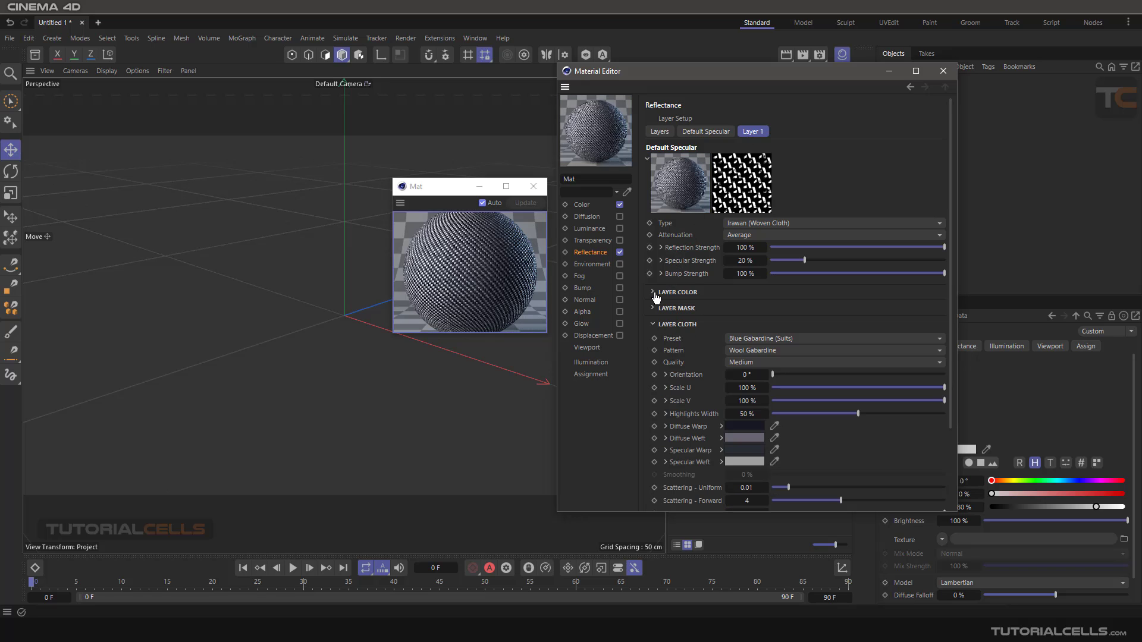
scroll(655, 366, down, 3)
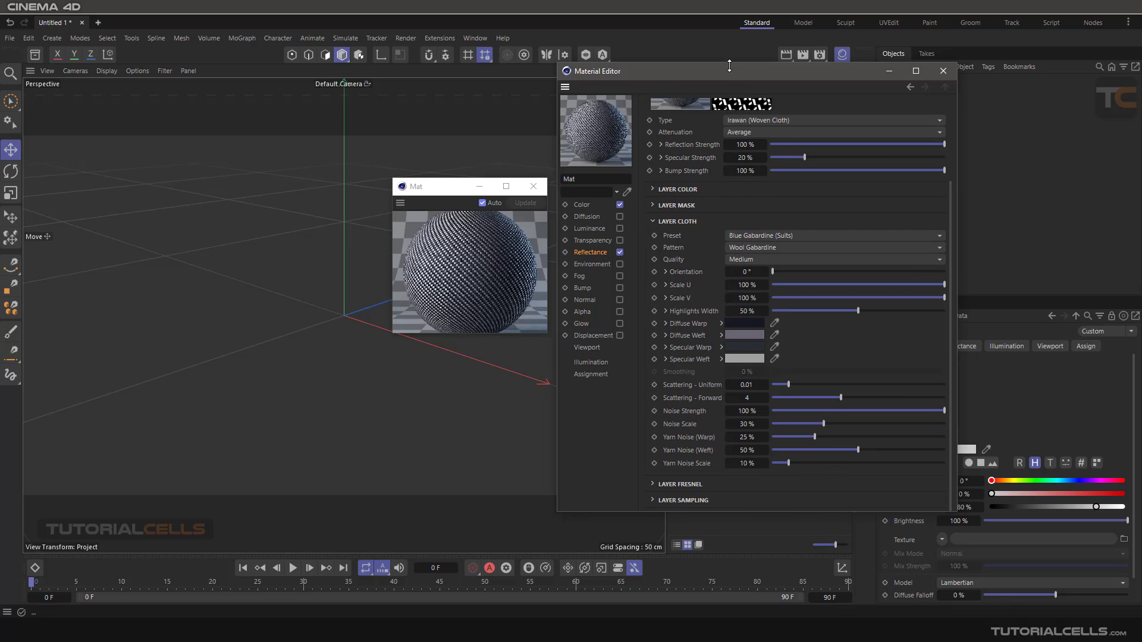
drag(730, 65, 730, 33)
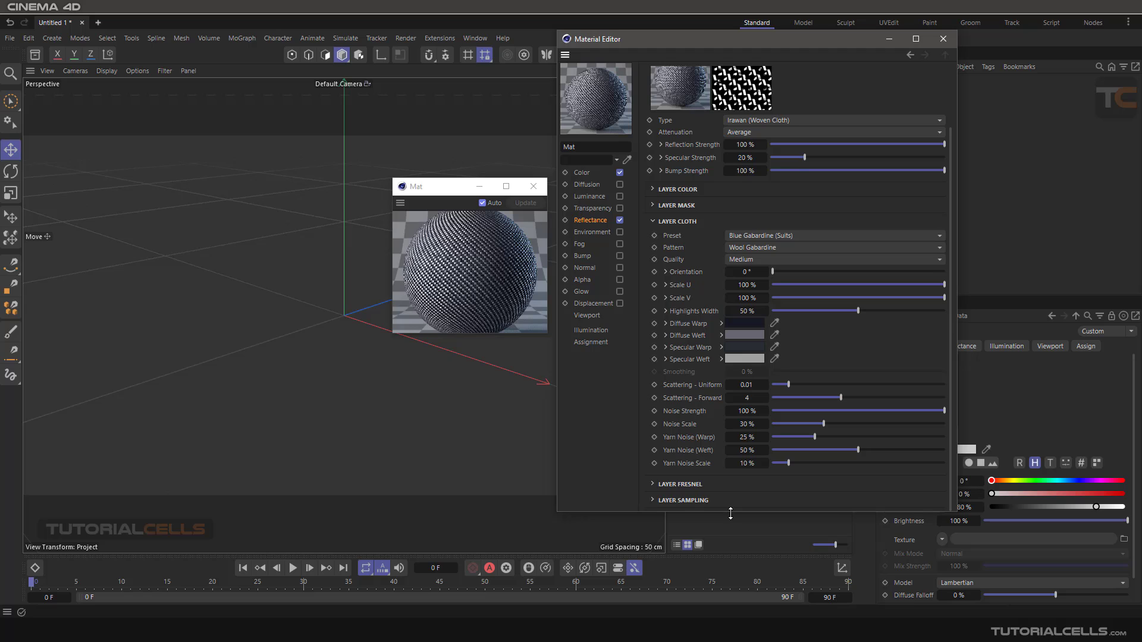
drag(730, 514, 730, 549)
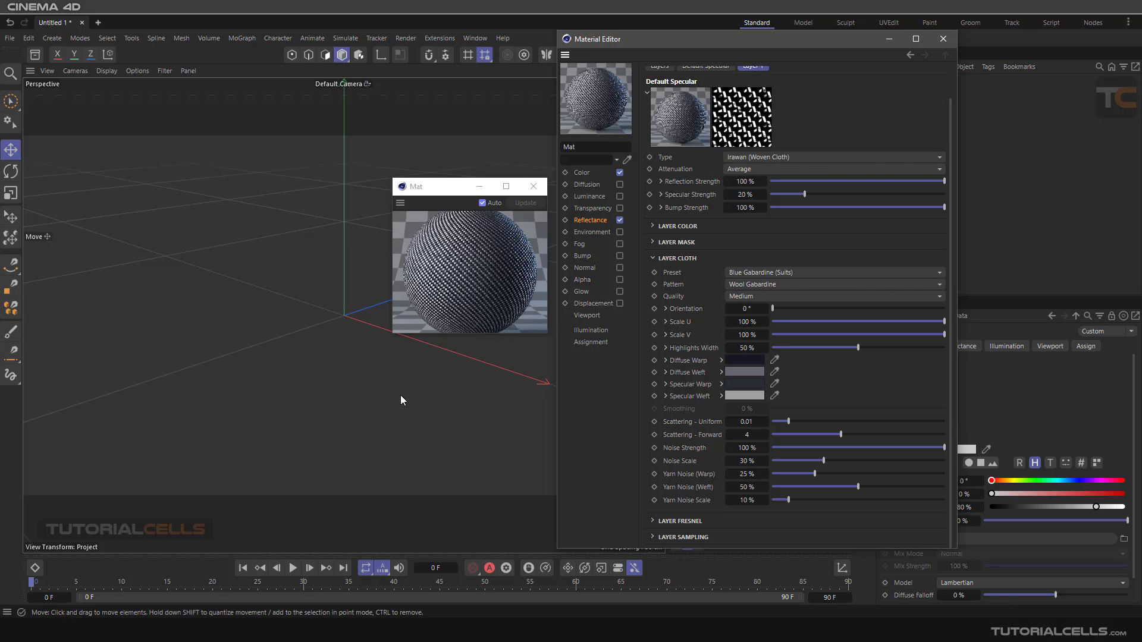
Step: Examine the reference image 038282 of the cloth presets in the ccc folder and return to Cinema 4D
key(alt+Tab)
double_click(675, 201)
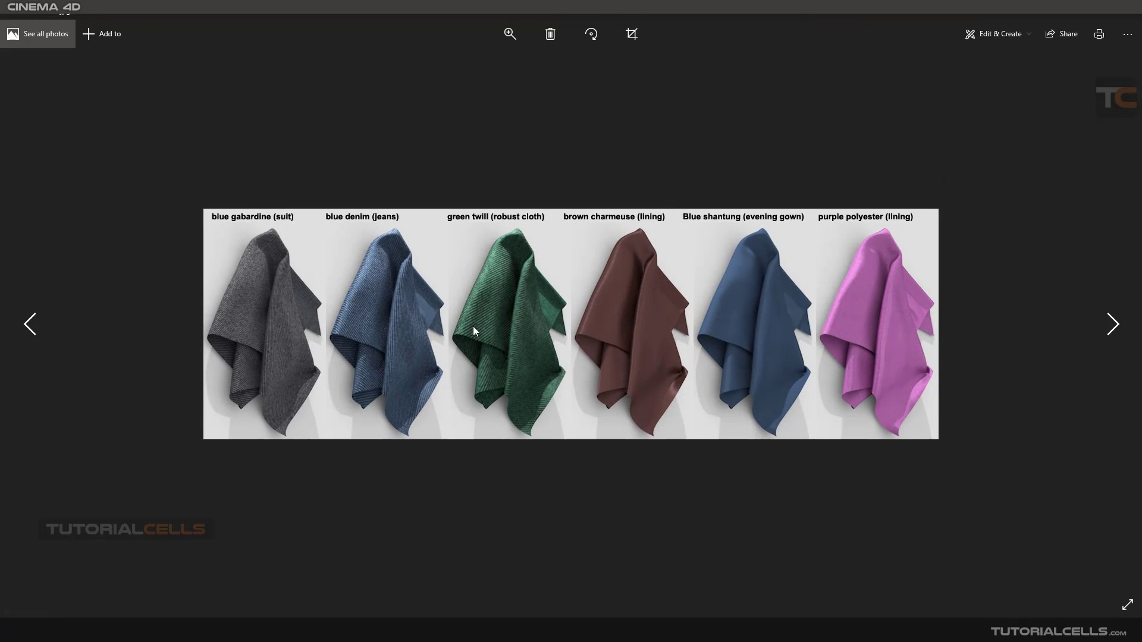
click(1119, 20)
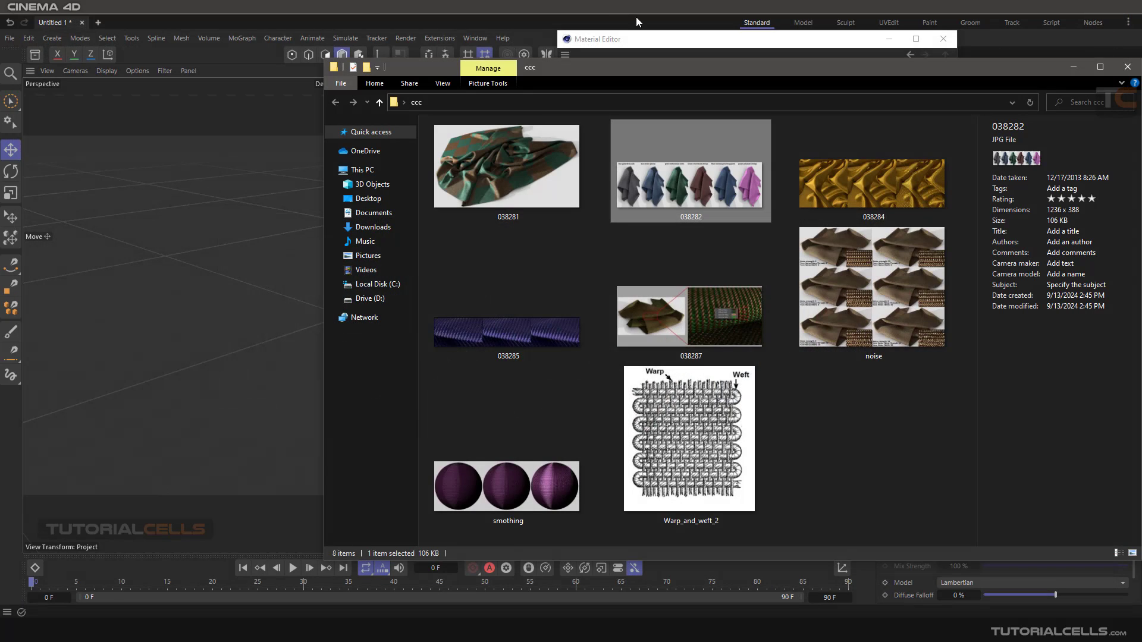
key(alt+Tab)
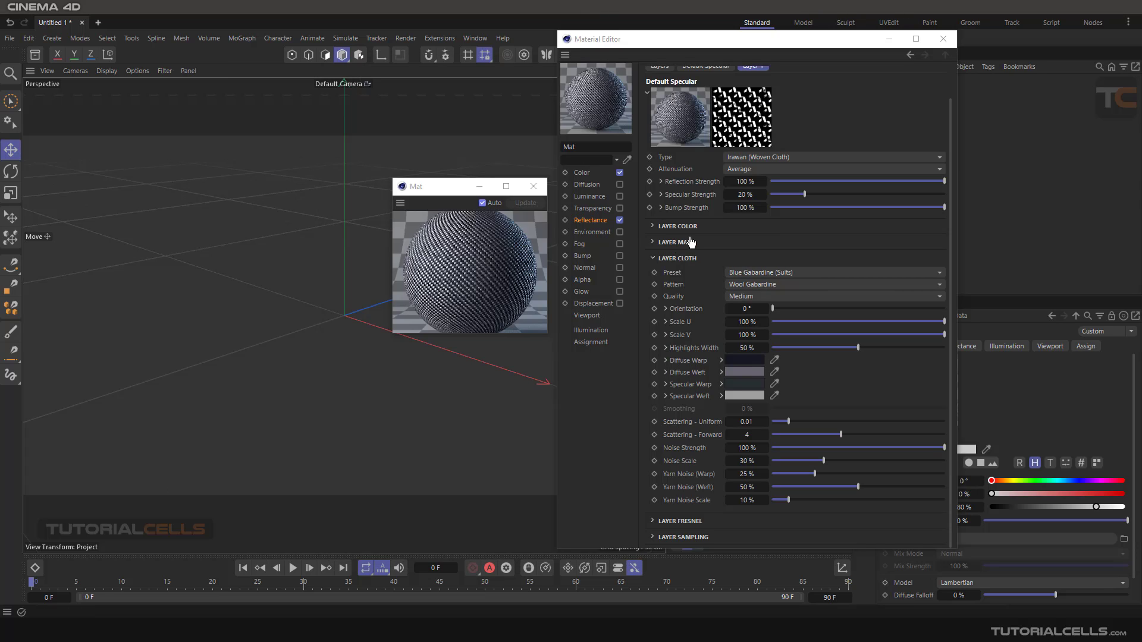
Step: Try the Layer Cloth presets Blue Denim (Jeans), Green Twill (Sturdy Fabric) and Brown Charmeuse (Lining) one after another
click(674, 275)
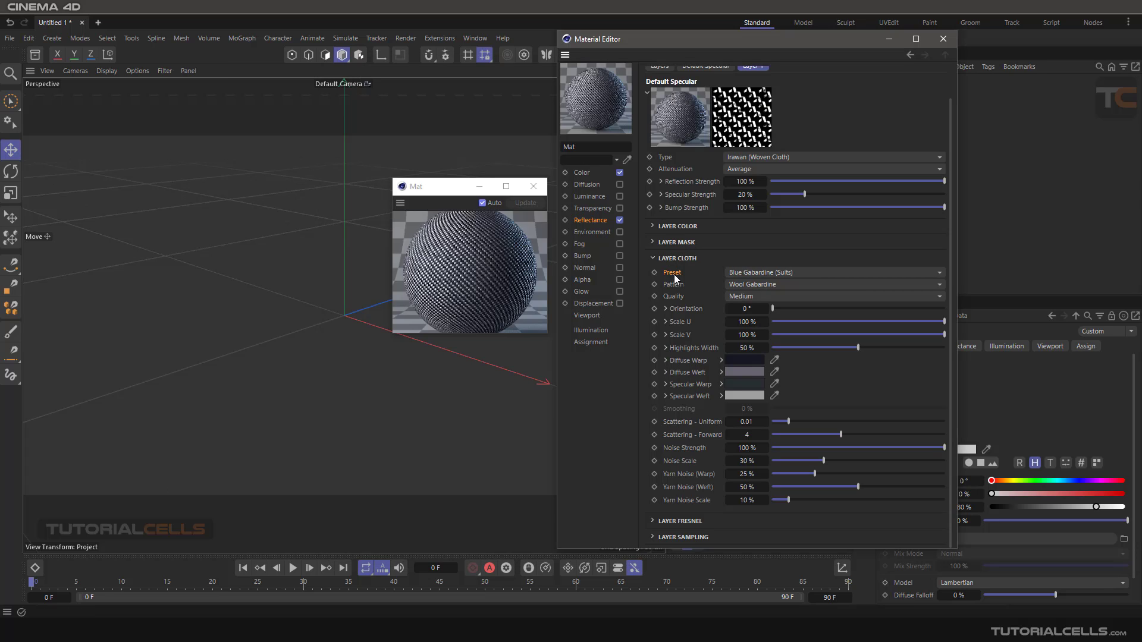
click(777, 274)
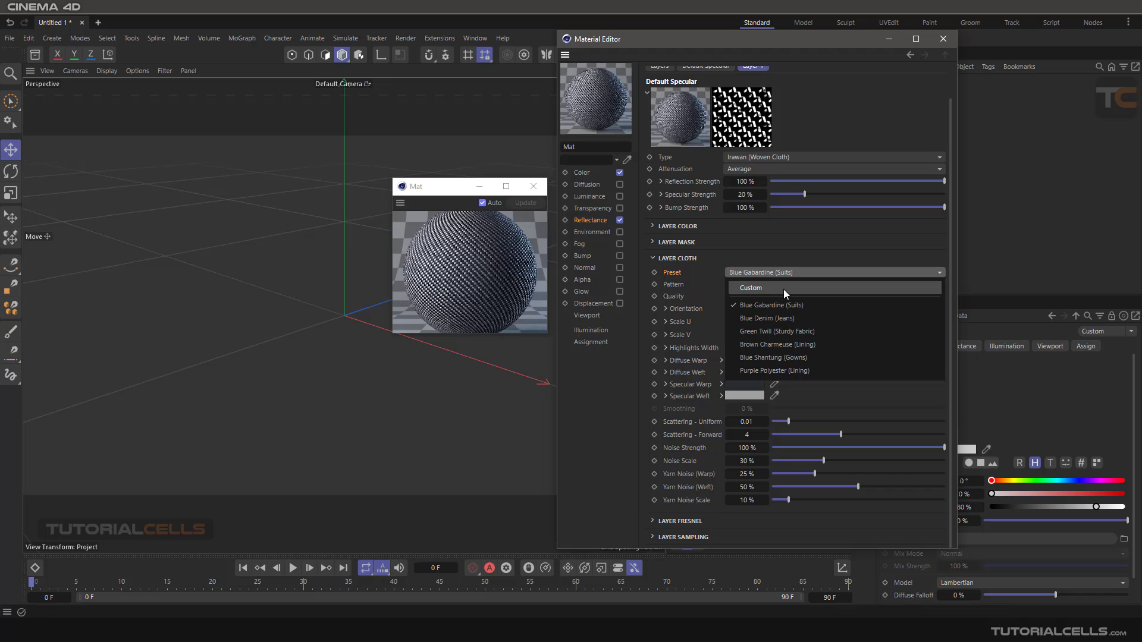
click(789, 319)
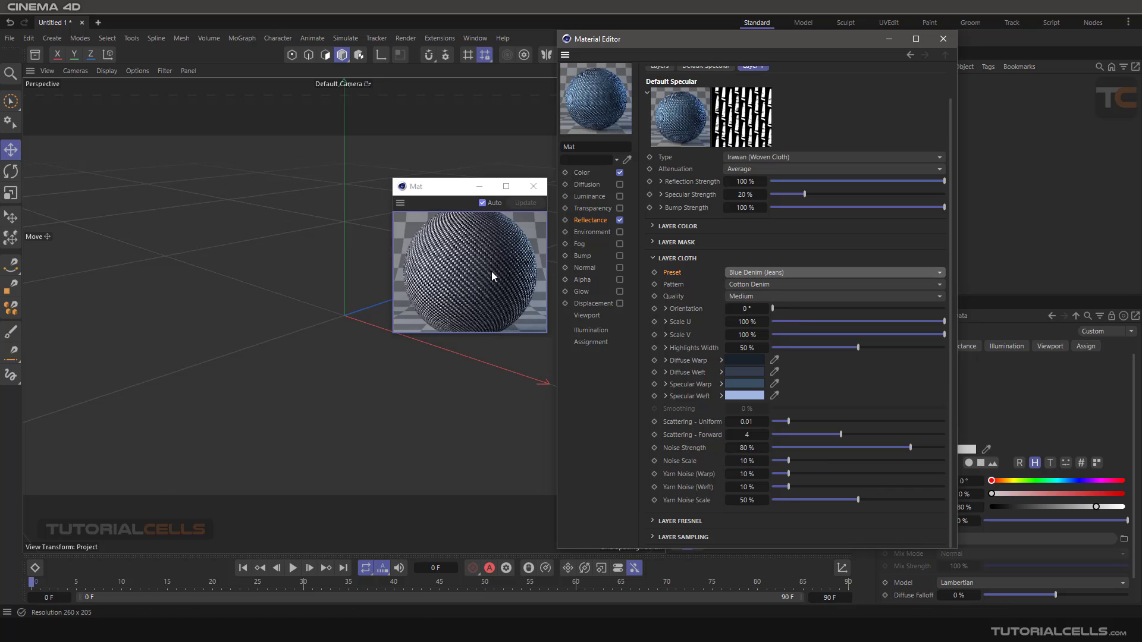
click(793, 273)
click(783, 324)
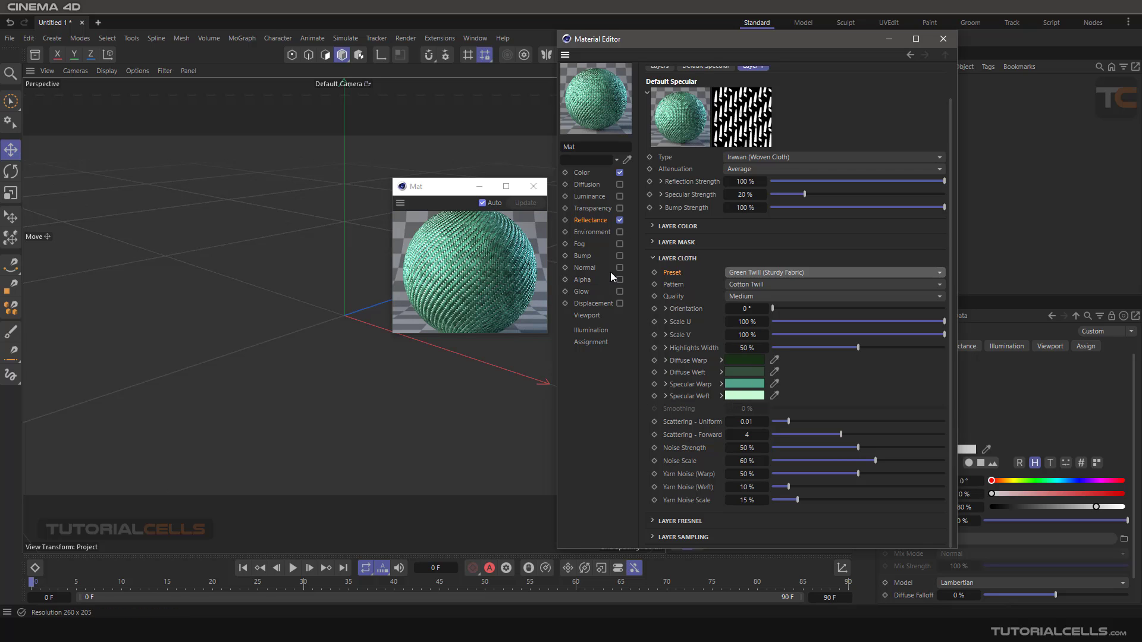
click(762, 273)
click(758, 345)
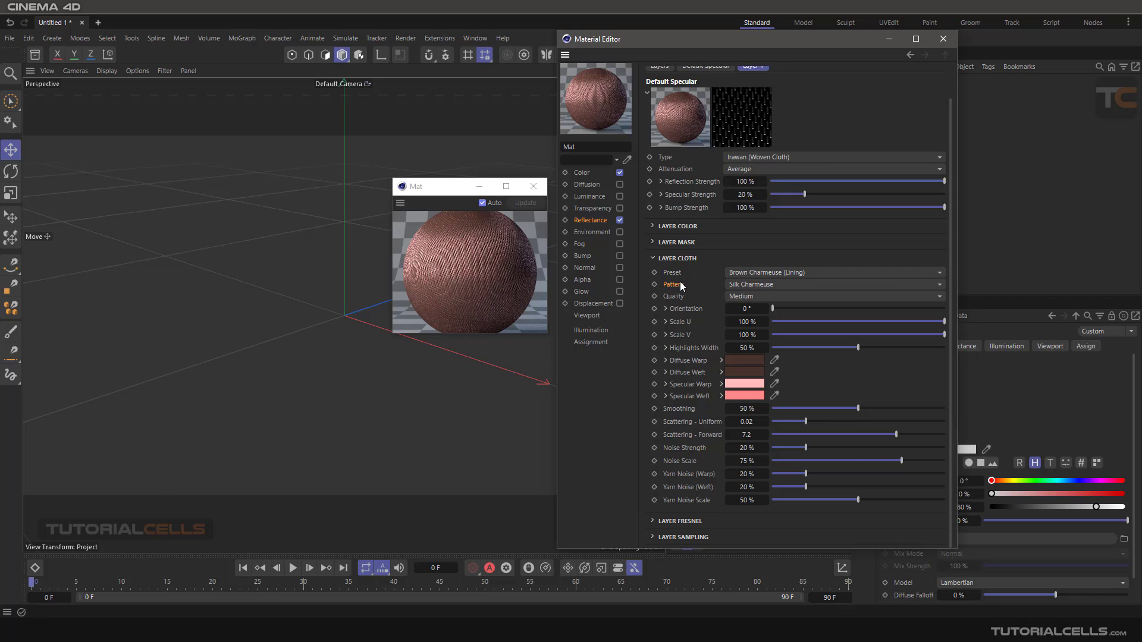
Step: Try the Cotton Twill and Silk Shantung weave patterns on the cloth layer
click(751, 284)
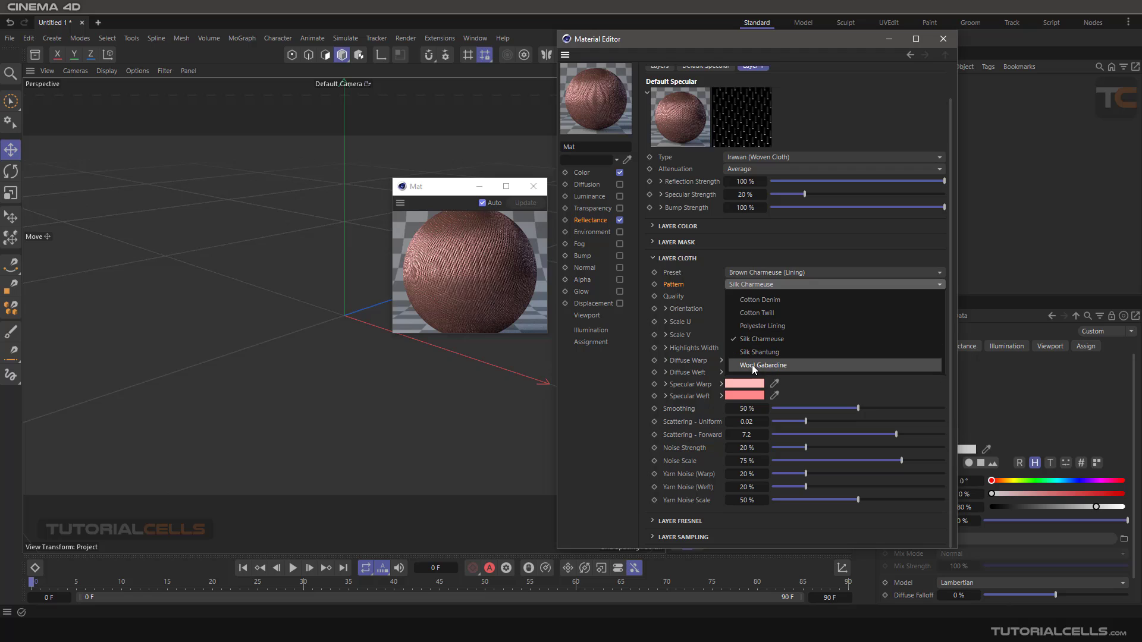
click(758, 314)
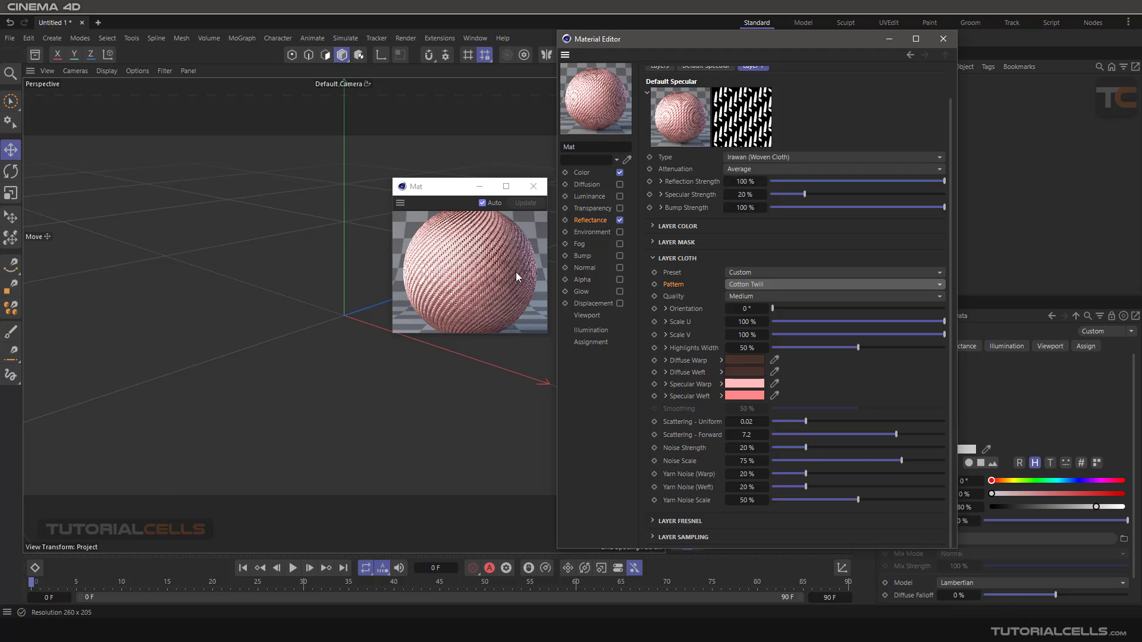
click(754, 284)
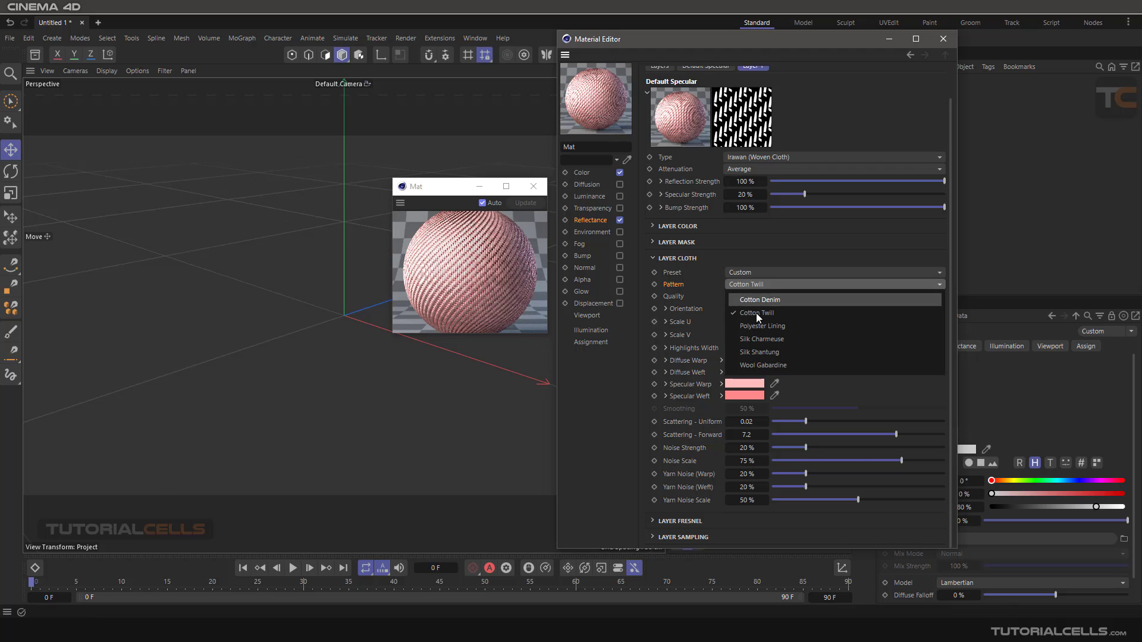
click(759, 352)
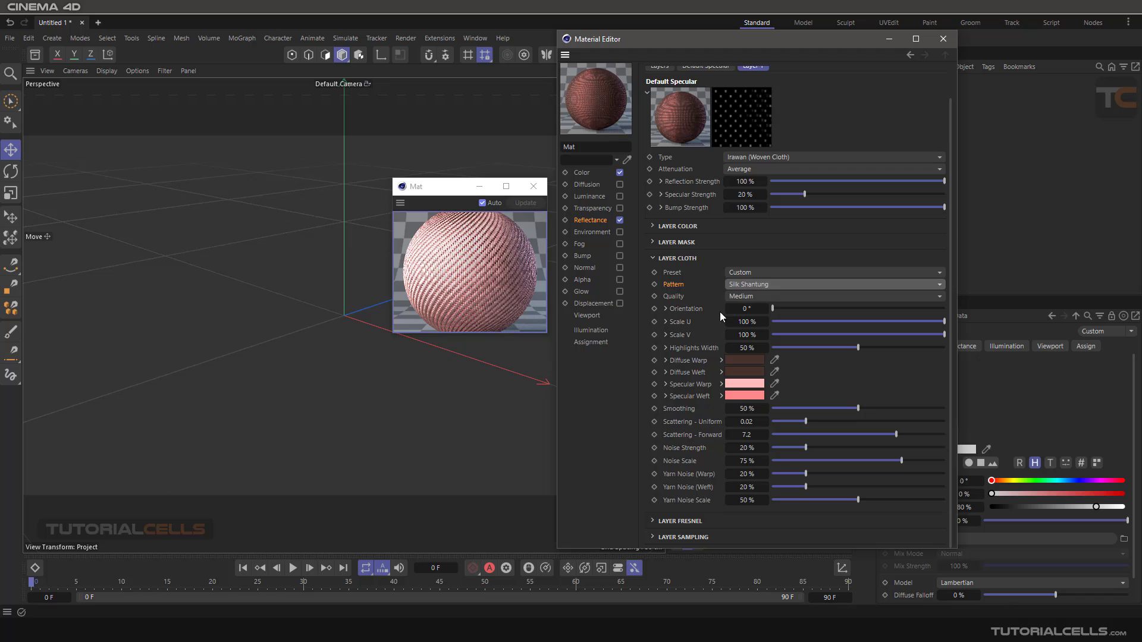
Step: Try the High quality option for the cloth layer and return the quality to Medium
click(679, 301)
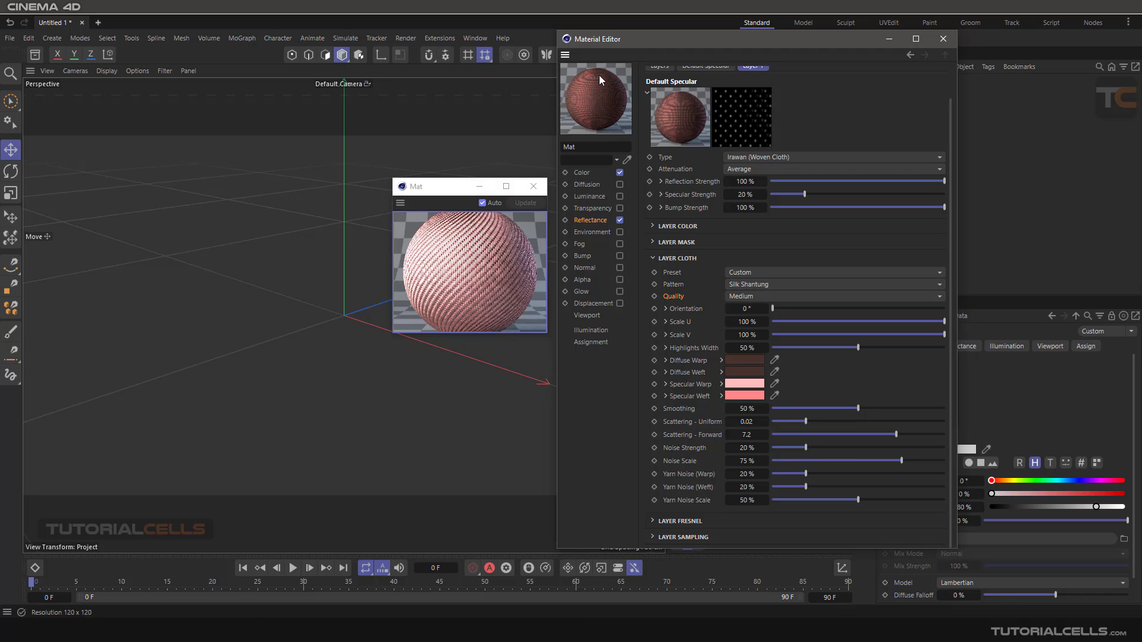
click(758, 296)
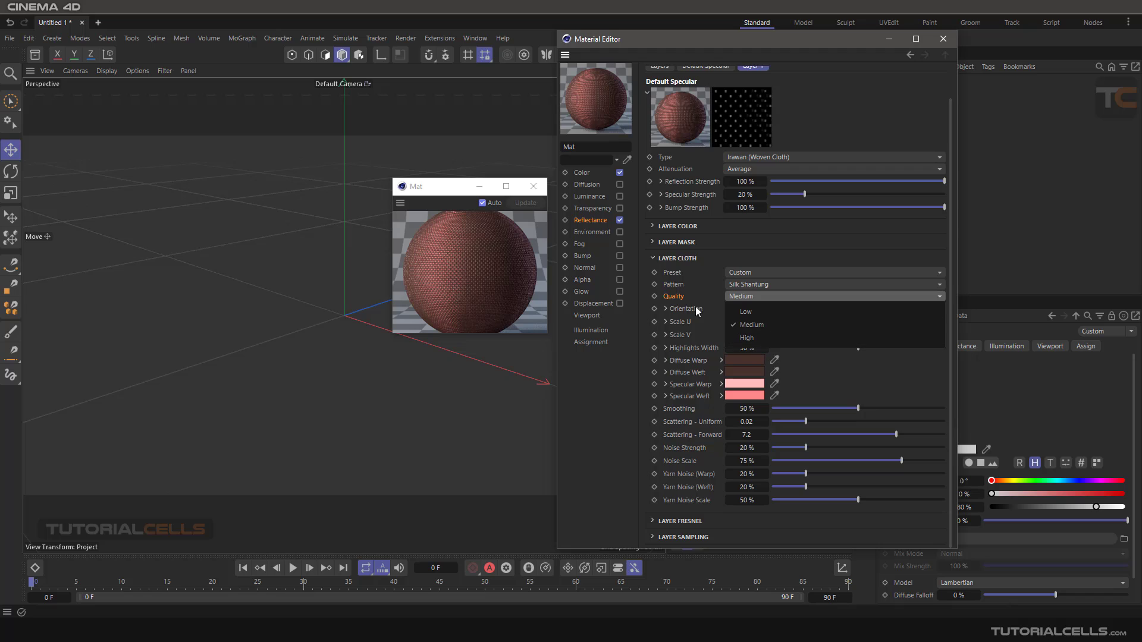
click(746, 338)
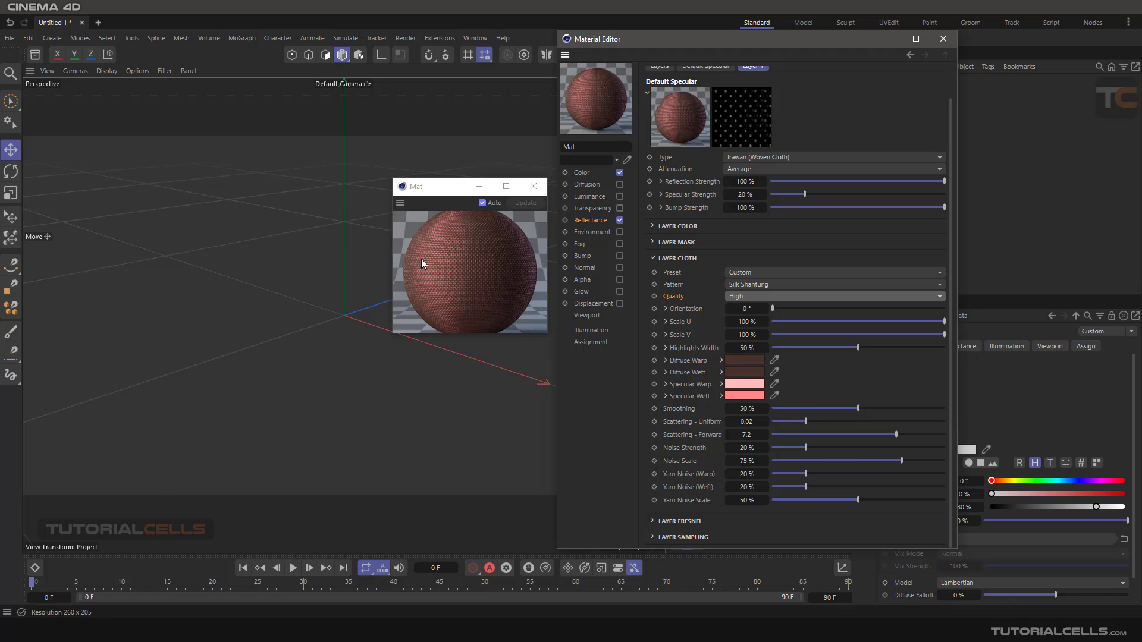
click(755, 298)
click(755, 305)
click(752, 295)
click(752, 315)
Step: Apply the Blue Gabardine (Suits) preset to the cloth layer and rotate the weave orientation to about 29°
click(694, 309)
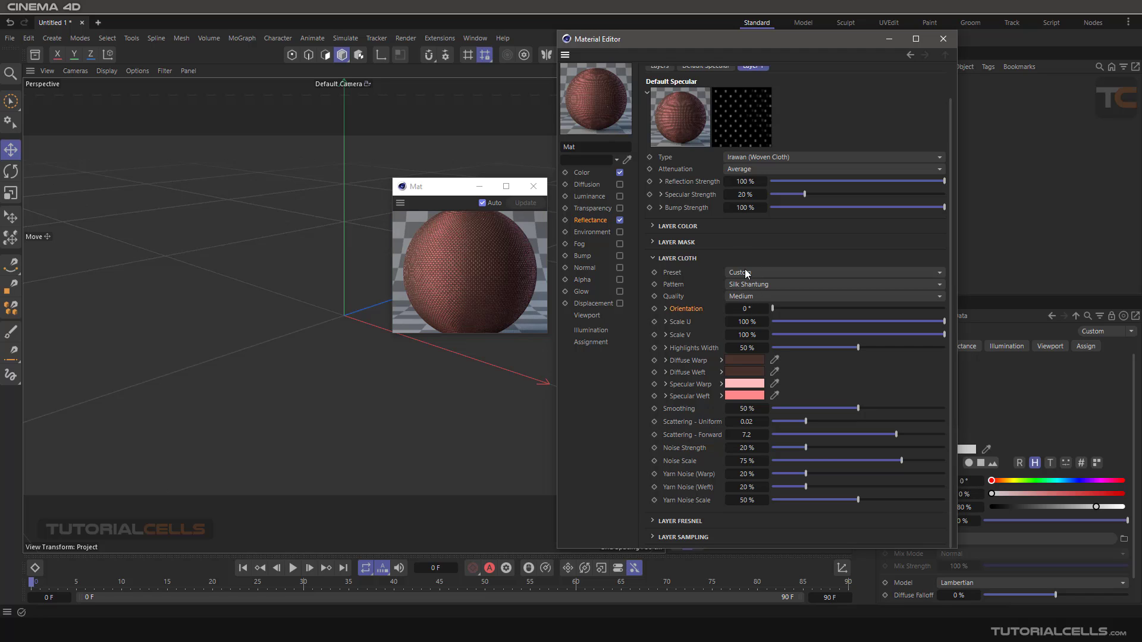
click(745, 272)
click(751, 308)
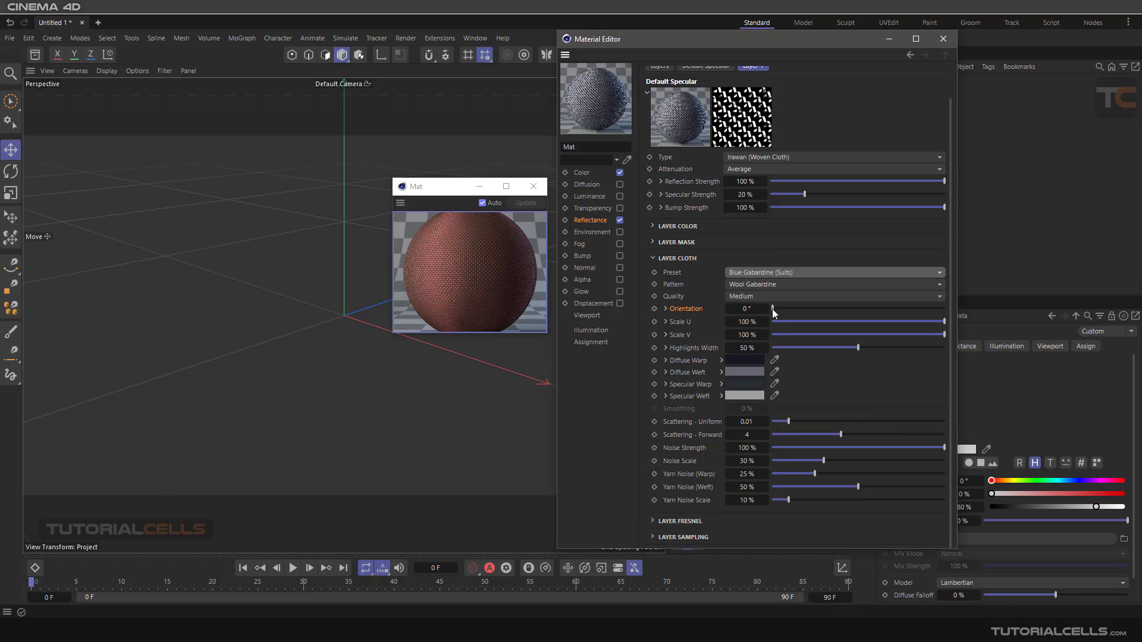
drag(772, 309, 786, 304)
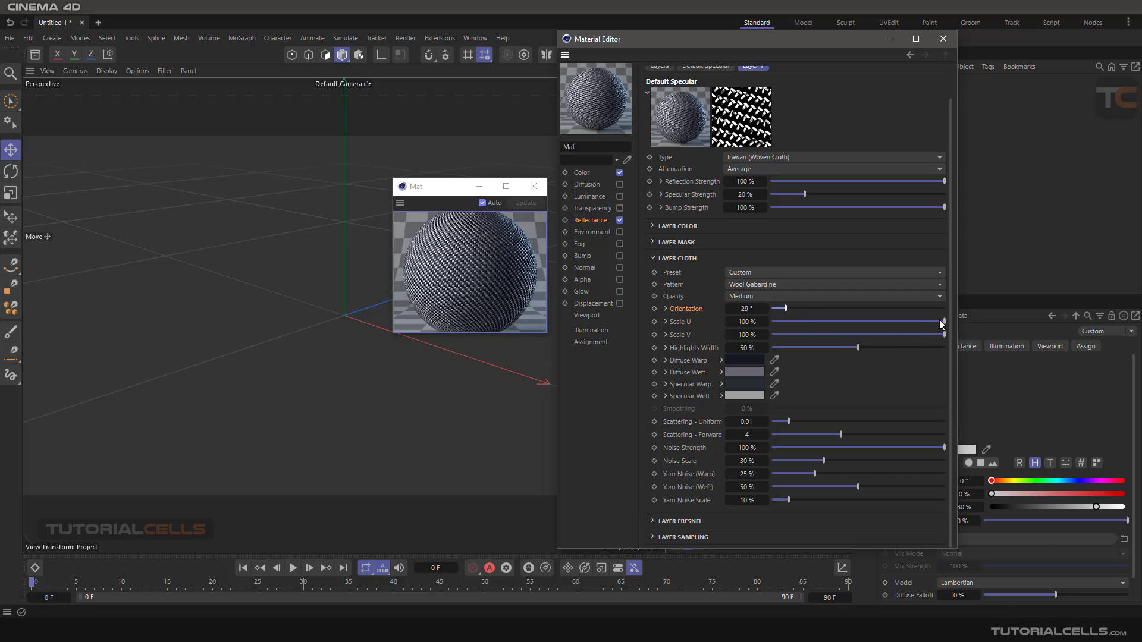
mouse_move(944, 335)
mouse_down()
mouse_move(915, 338)
mouse_move(947, 333)
mouse_up()
Step: Try different Highlights Width values, settle on 45 %, and expand the texture slot under Scale V
click(690, 347)
click(665, 348)
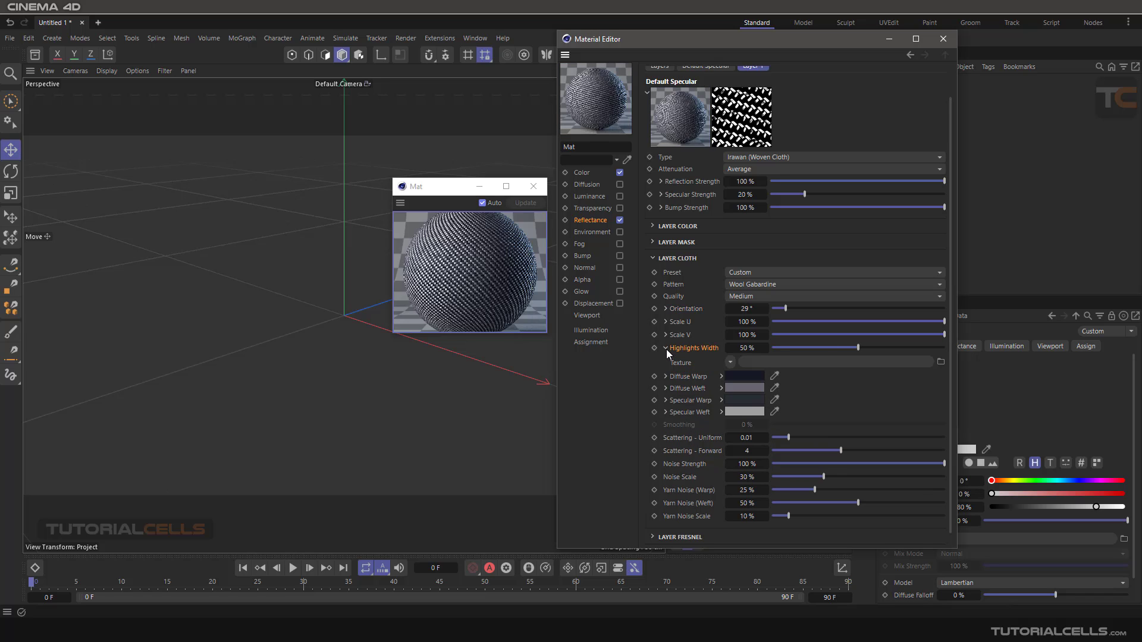
click(665, 349)
mouse_move(859, 347)
mouse_down()
mouse_move(951, 351)
mouse_move(851, 355)
mouse_move(931, 357)
mouse_move(820, 369)
mouse_move(777, 351)
mouse_move(840, 348)
mouse_up()
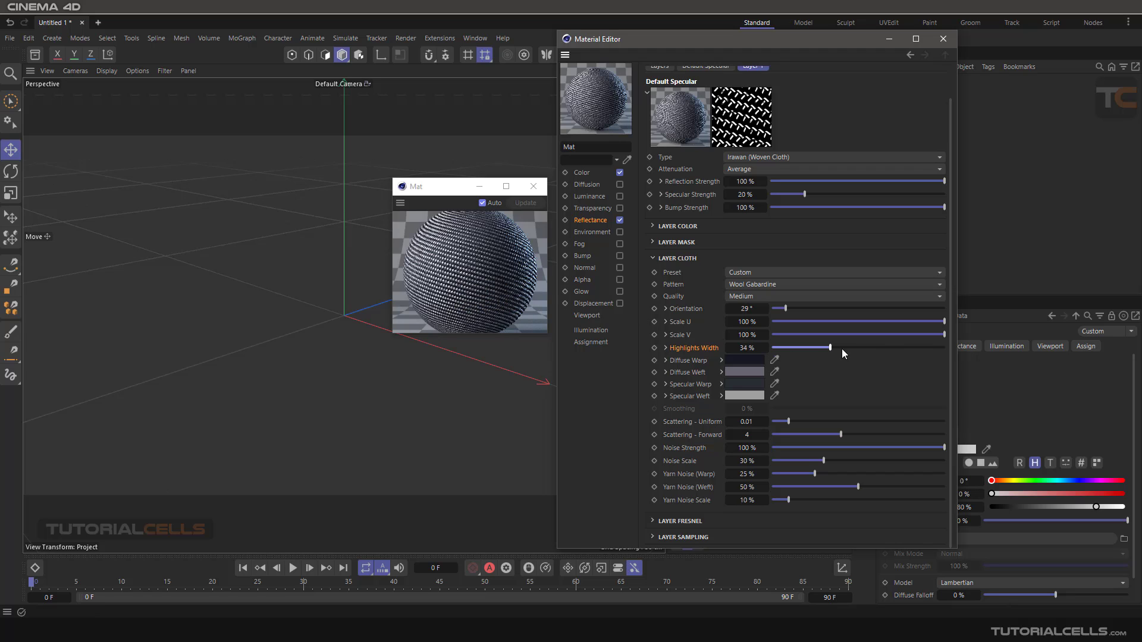
drag(943, 348, 863, 352)
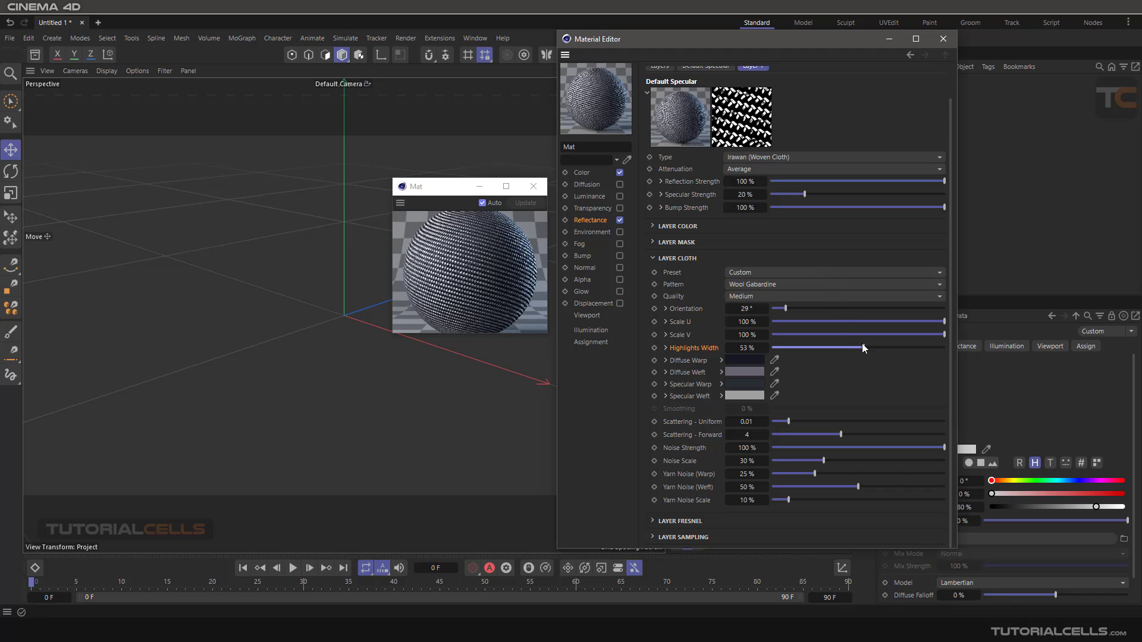
drag(862, 352, 903, 352)
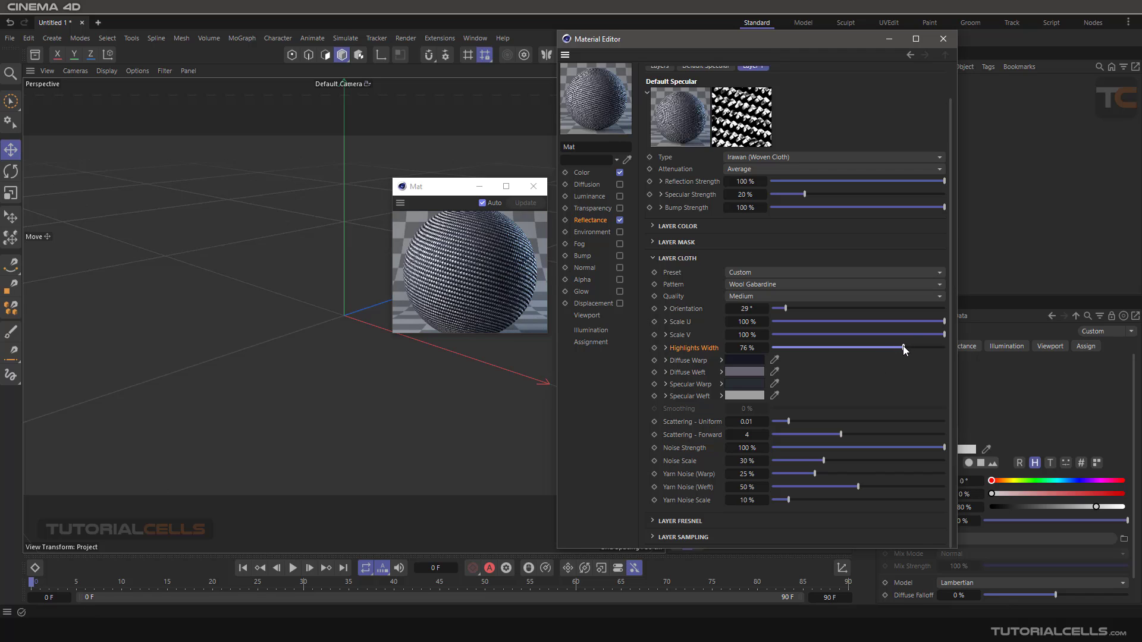
drag(909, 344, 835, 353)
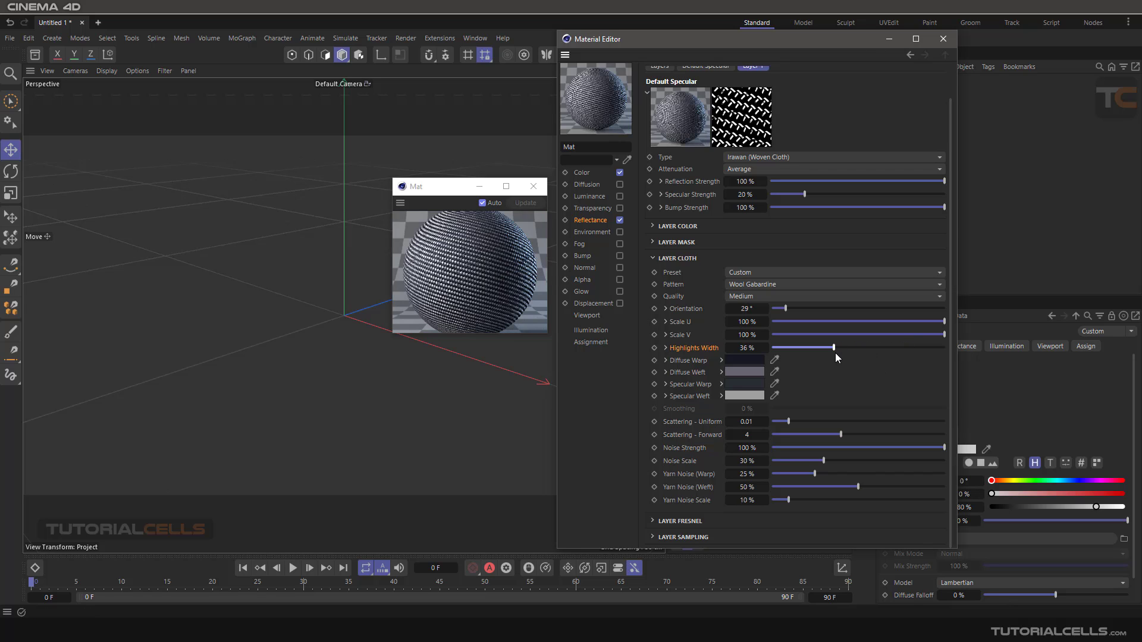
click(765, 348)
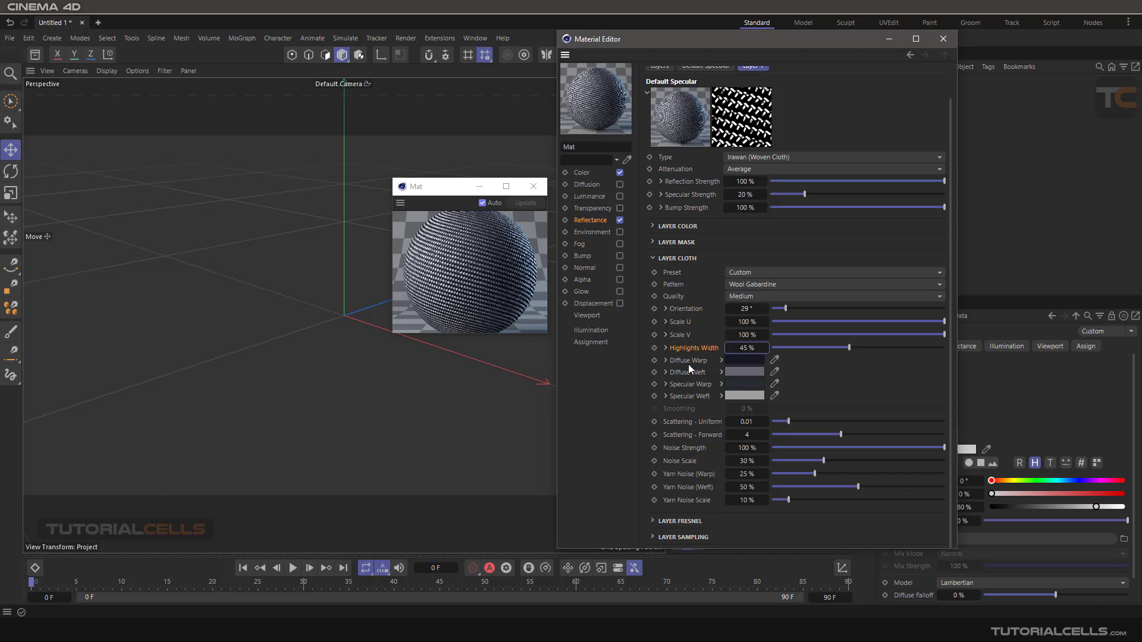
click(666, 335)
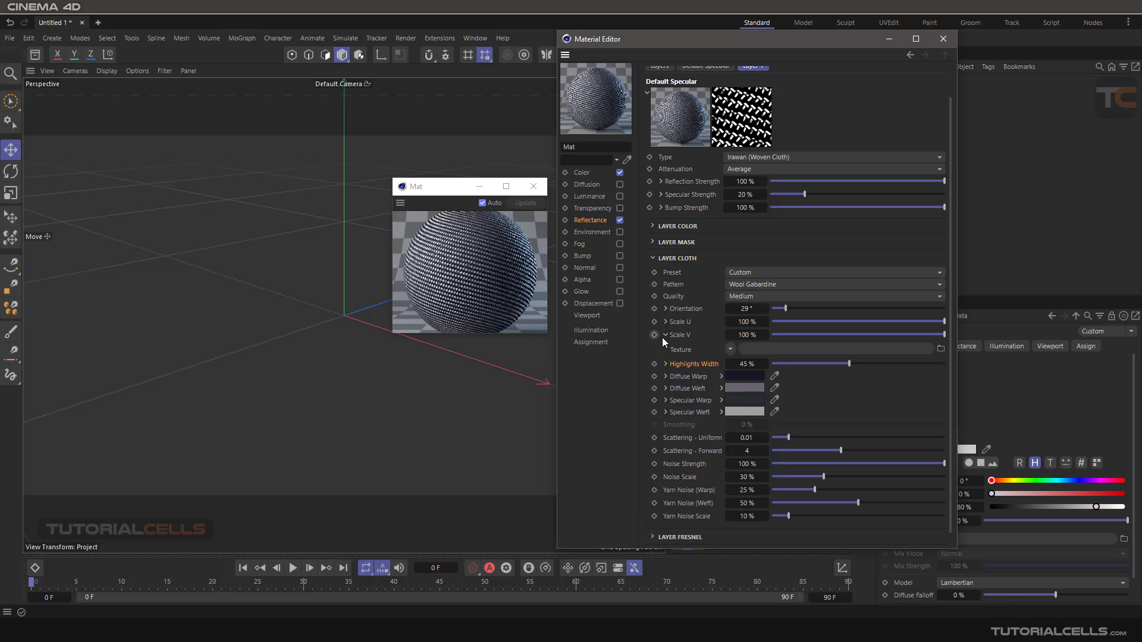
Step: Collapse the texture slot under Scale V, show the material's Color channel settings and minimize the Material Editor
click(666, 336)
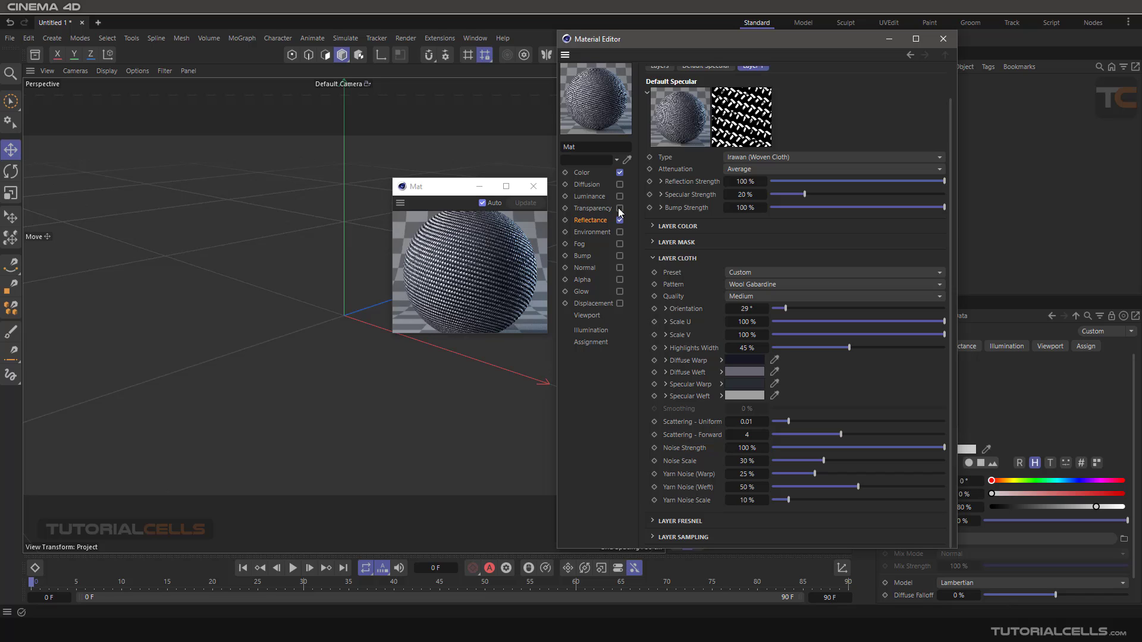
click(581, 173)
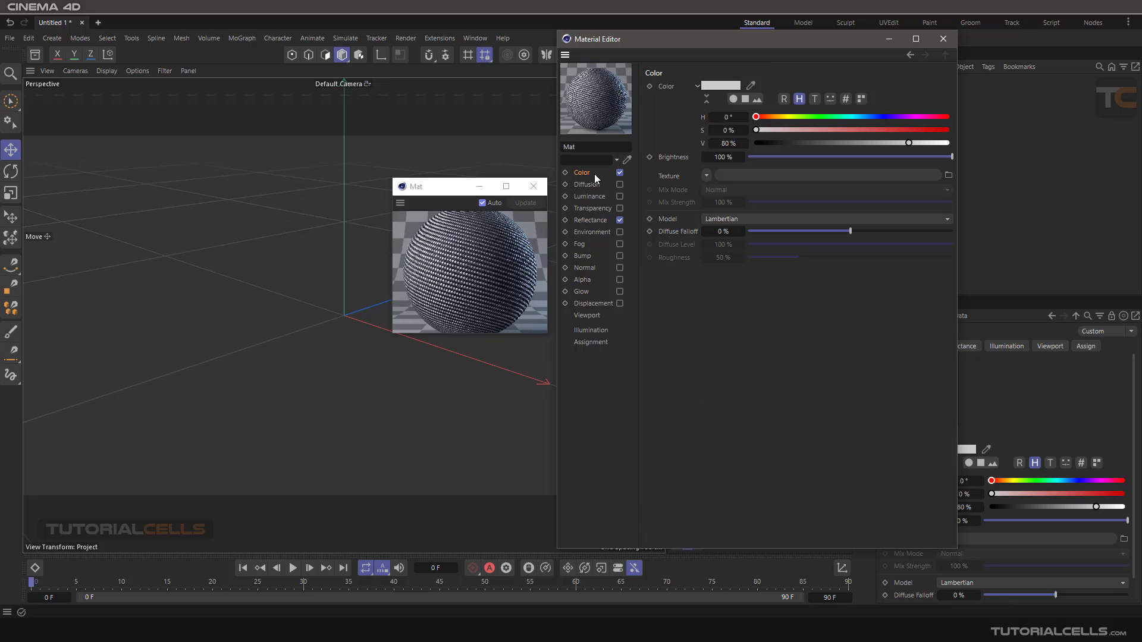
click(889, 39)
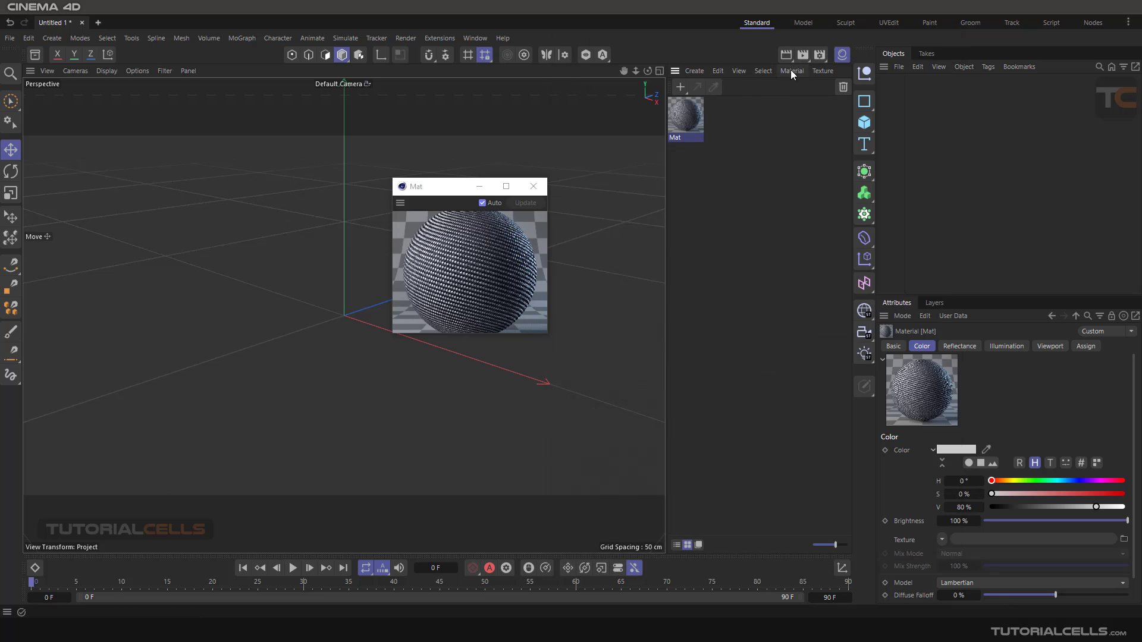
Step: Create a second default material and check its Color channel settings in the Material Editor
click(681, 87)
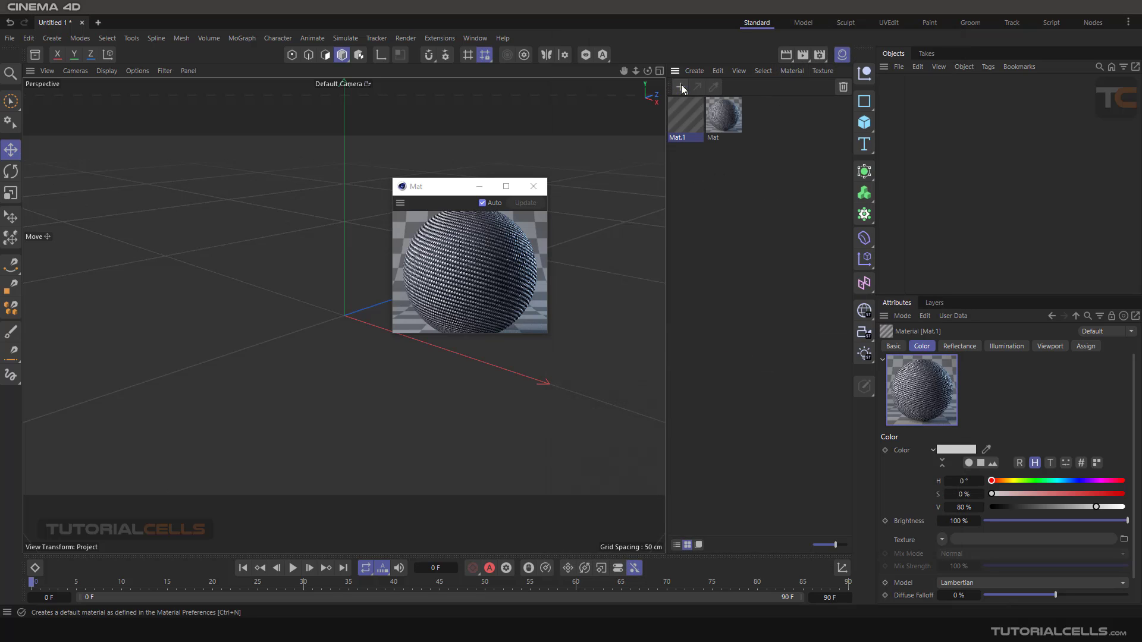
double_click(690, 116)
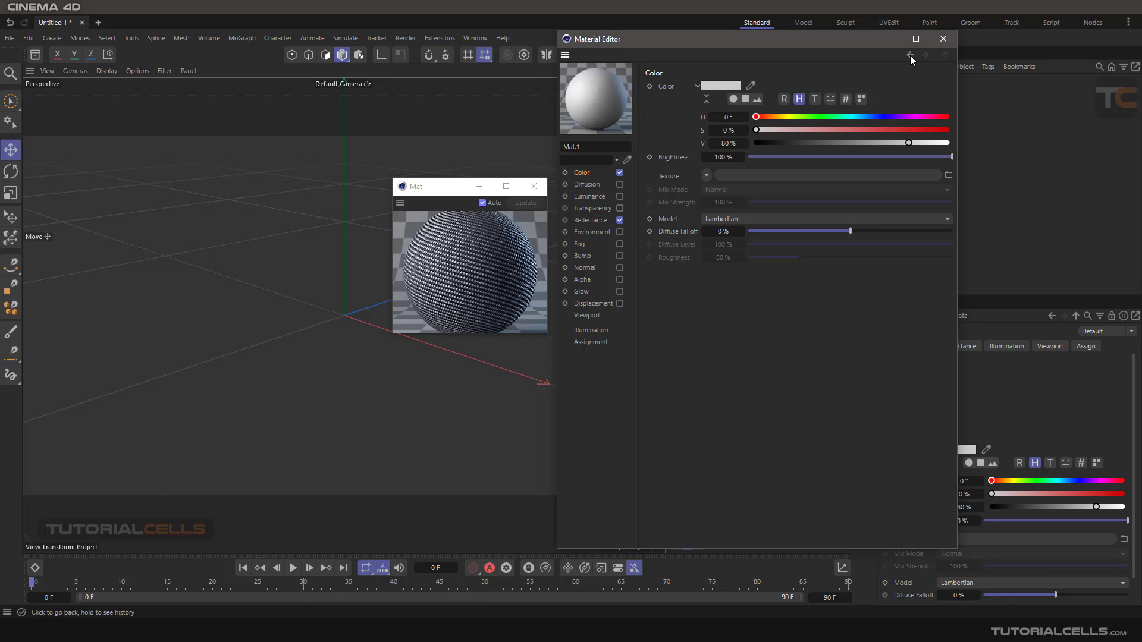
click(944, 39)
Step: Reopen the woven cloth material Mat and show the Layer Cloth settings of its Reflectance channel
double_click(733, 116)
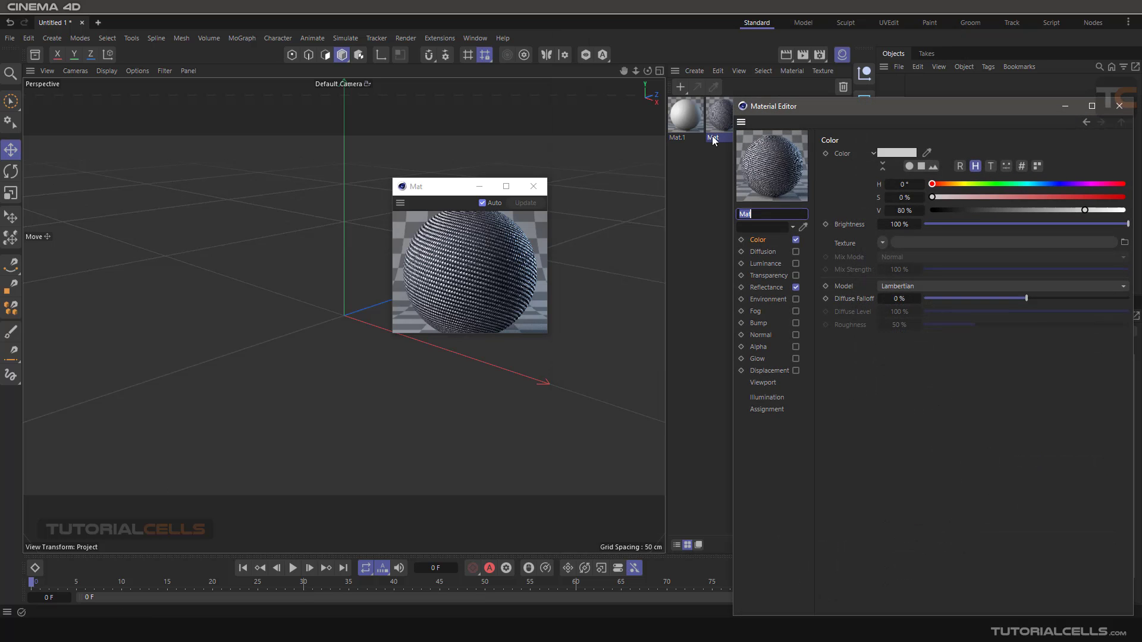
drag(803, 109, 570, 73)
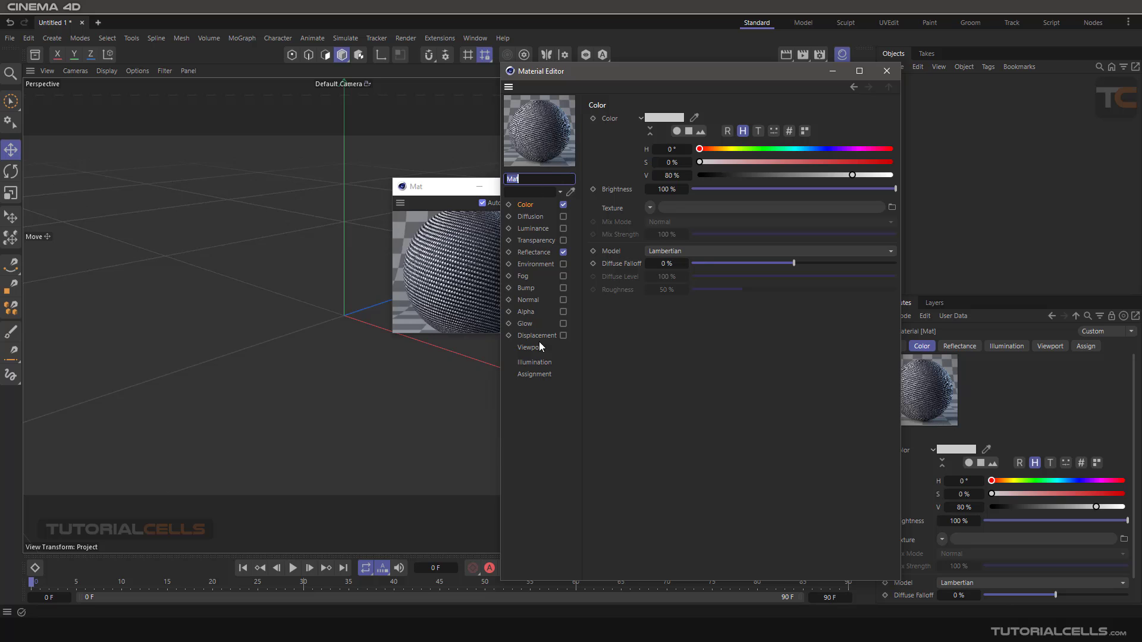
click(531, 252)
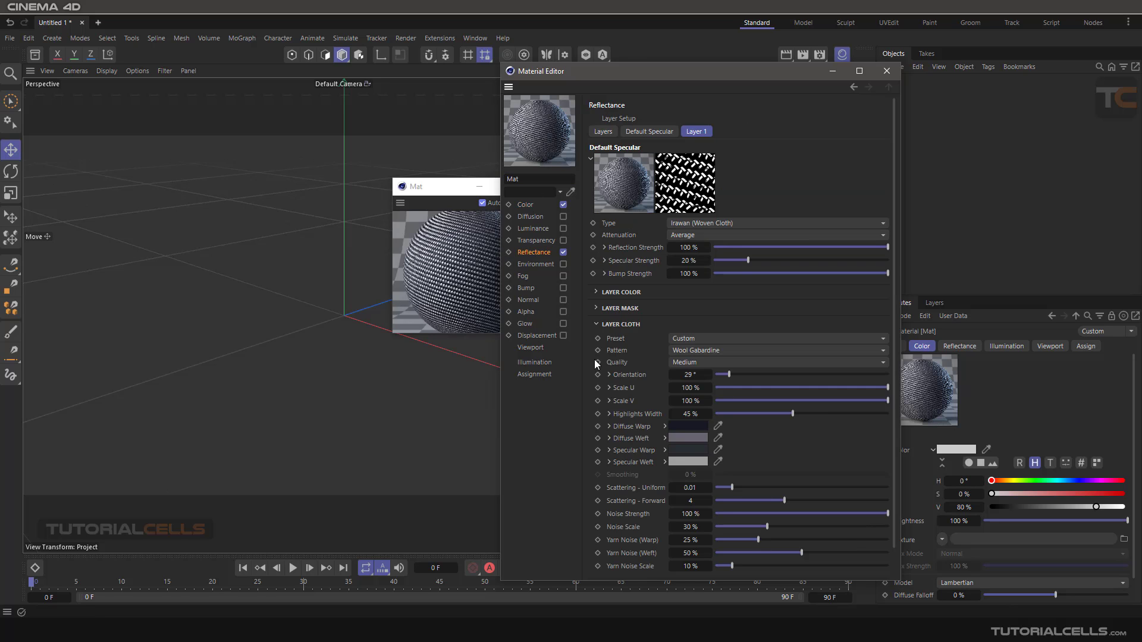
scroll(632, 348, down, 1)
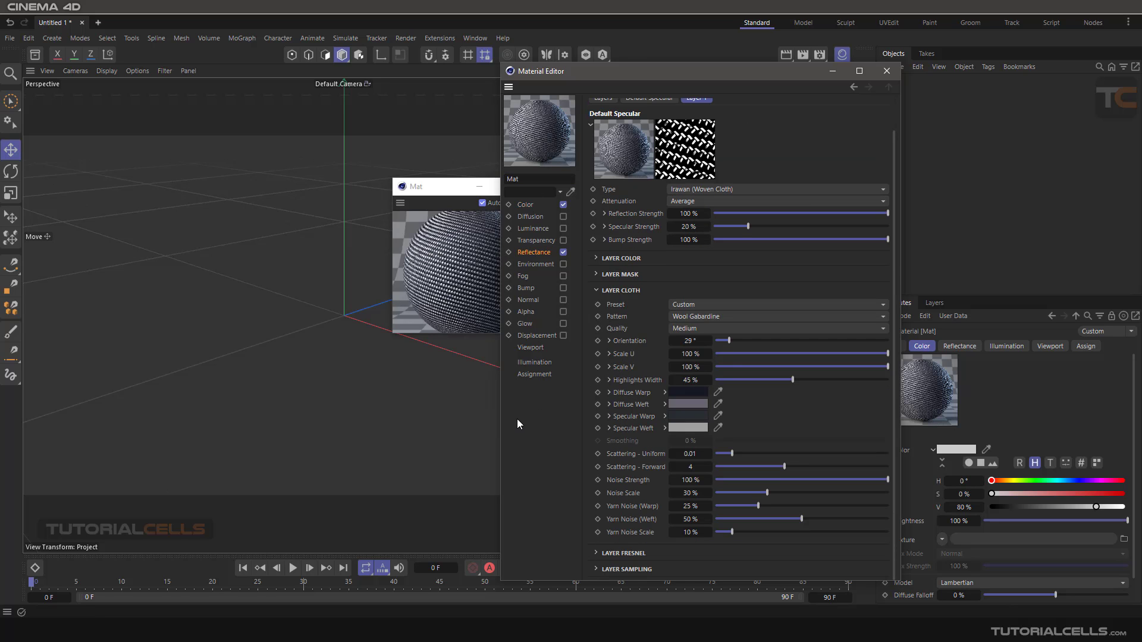
Step: Open the Warp_and_weft_2 reference image from the ccc folder and examine how the warp and weft threads interlace
key(alt+Tab)
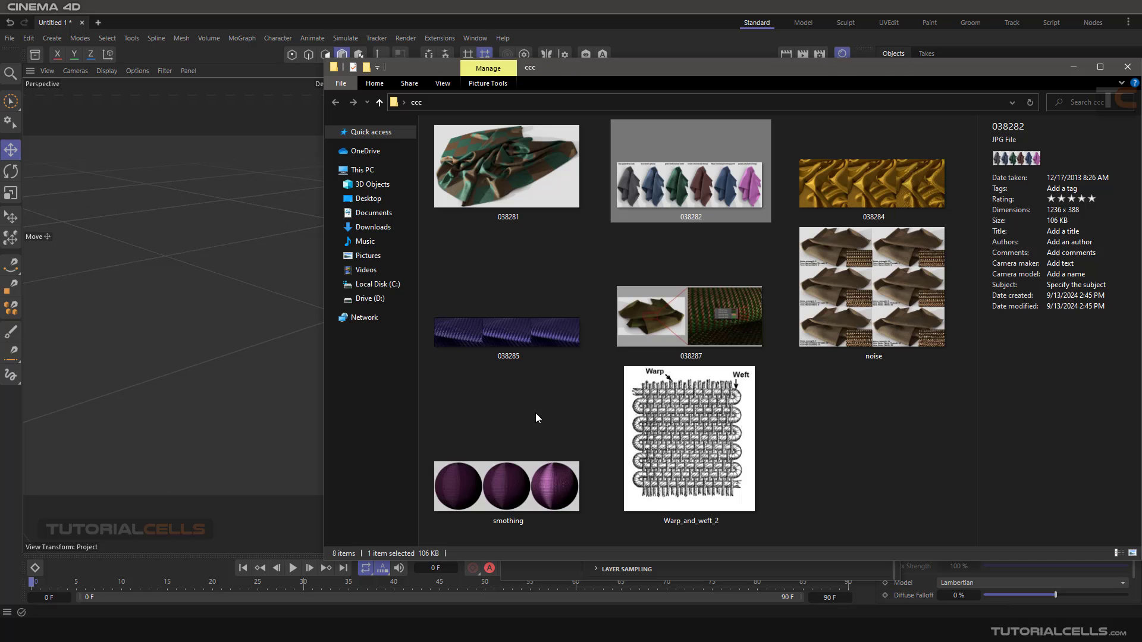
click(639, 422)
double_click(640, 422)
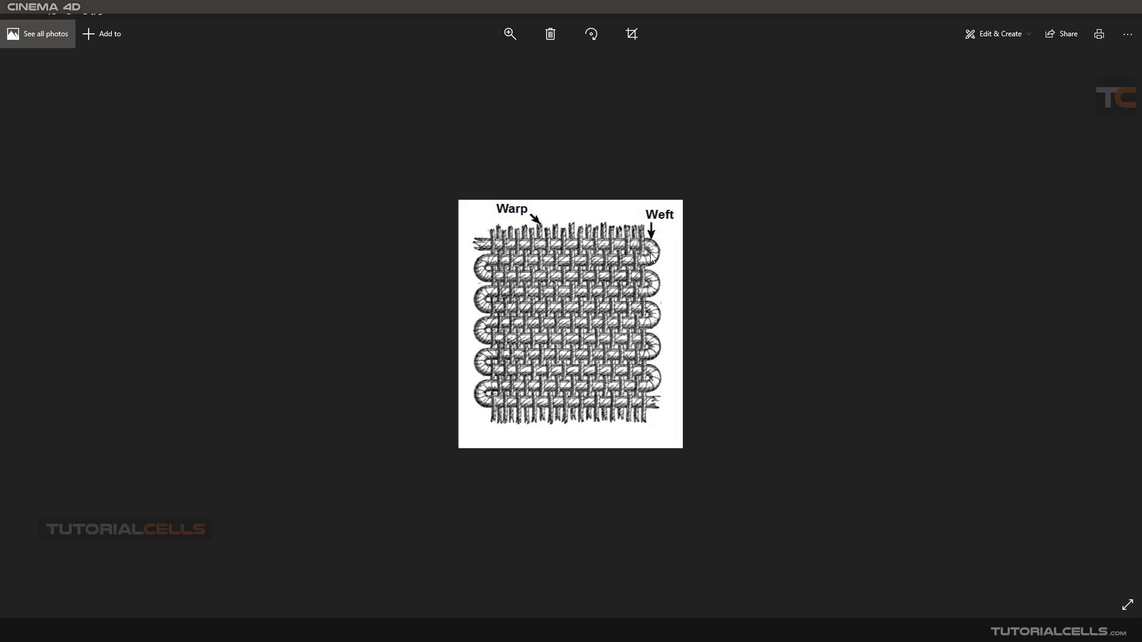
click(1118, 17)
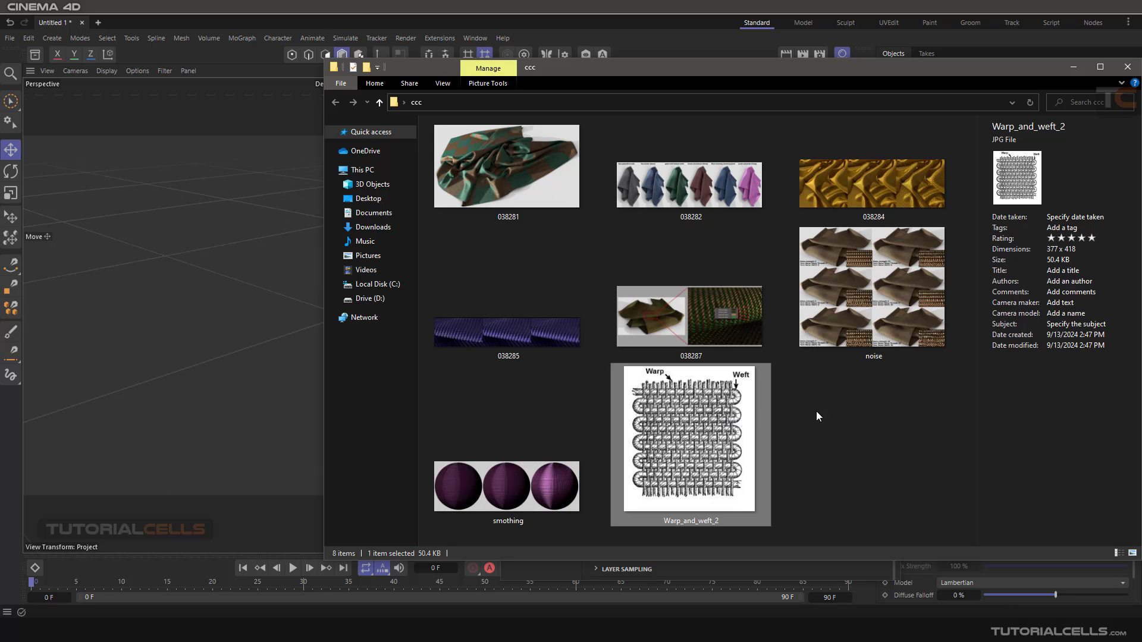
Step: Open reference image 038287 and examine the enlarged weave for the Diffuse and Specular colors of warp and weft
double_click(744, 323)
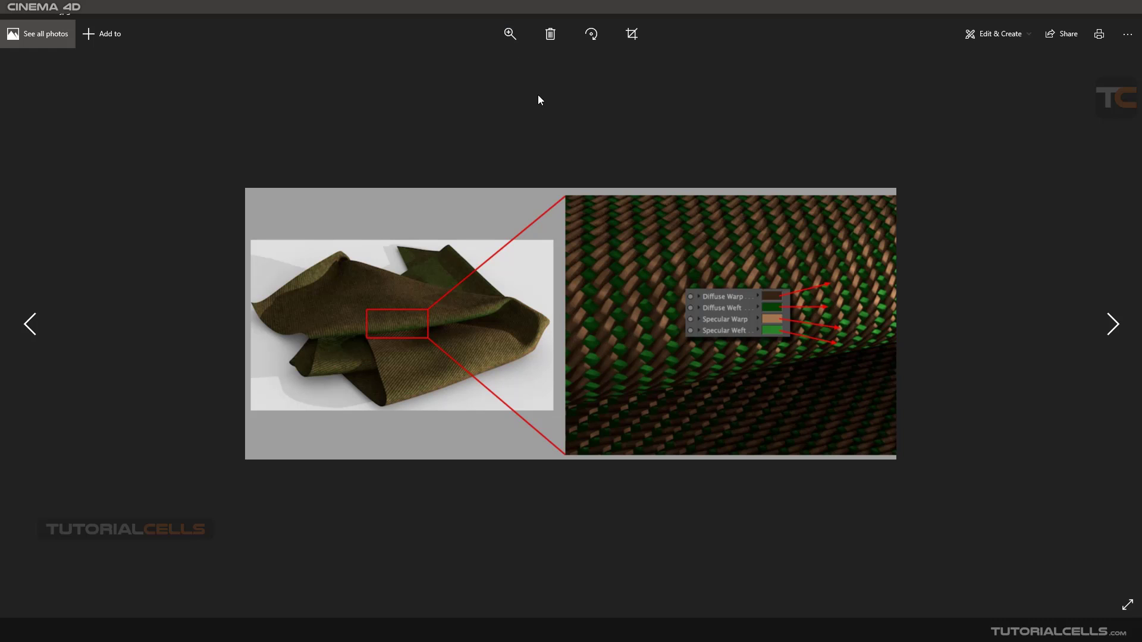
click(513, 40)
drag(463, 61, 484, 62)
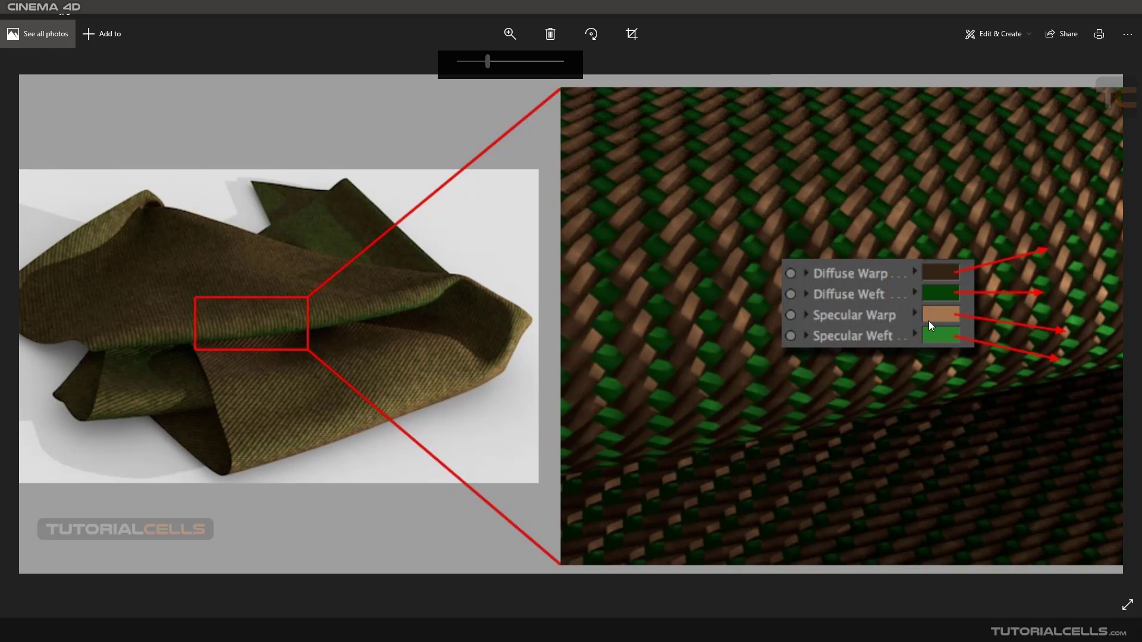
drag(927, 319, 772, 307)
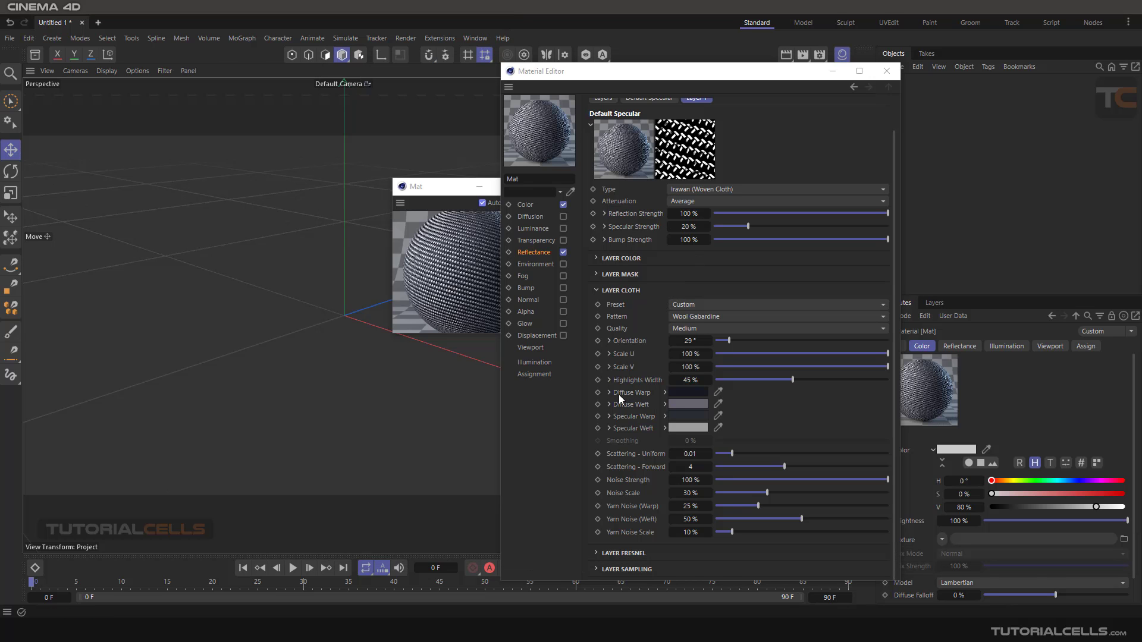
click(676, 394)
drag(678, 401, 394, 296)
click(525, 300)
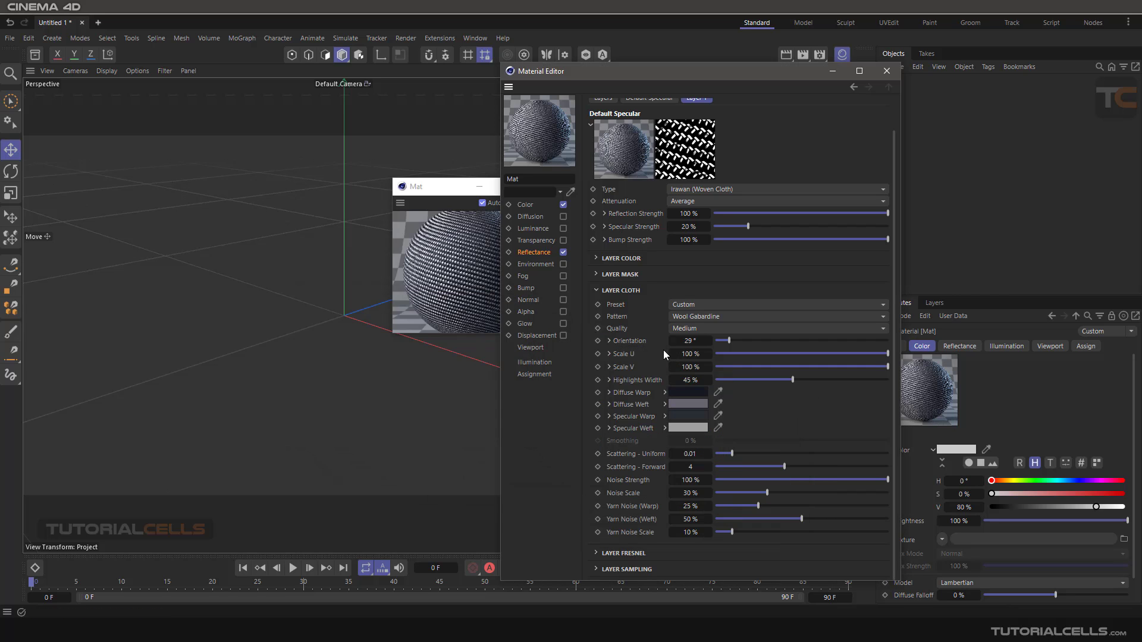
Step: Move the material preview window clear of the Material Editor and apply the Brown Charmeuse (Lining) preset to the cloth layer
drag(451, 191, 378, 174)
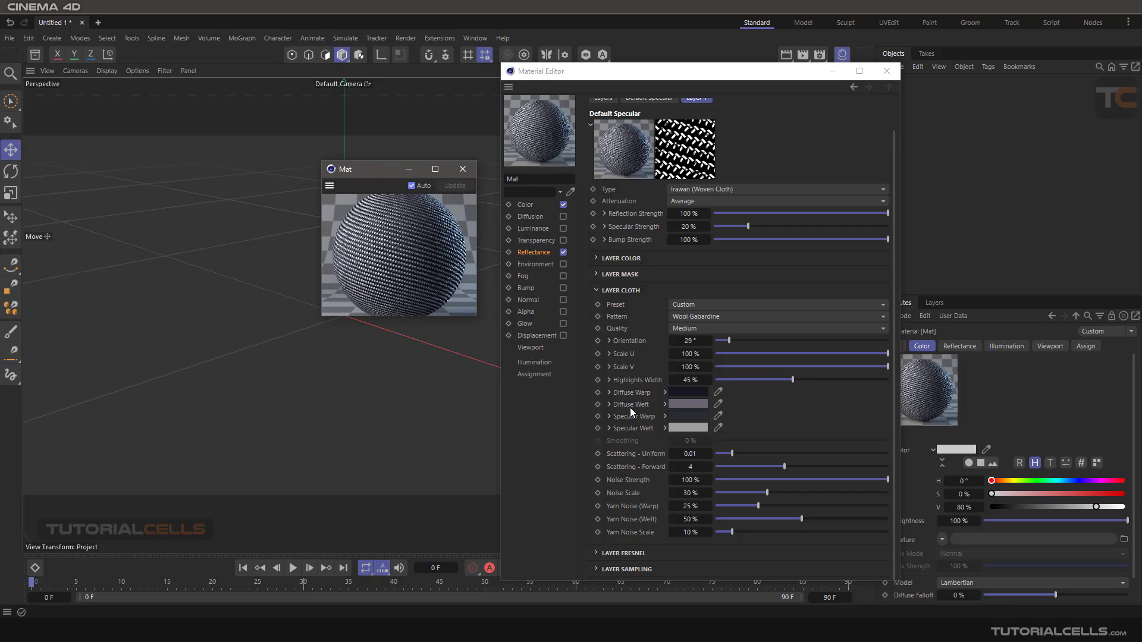
click(633, 436)
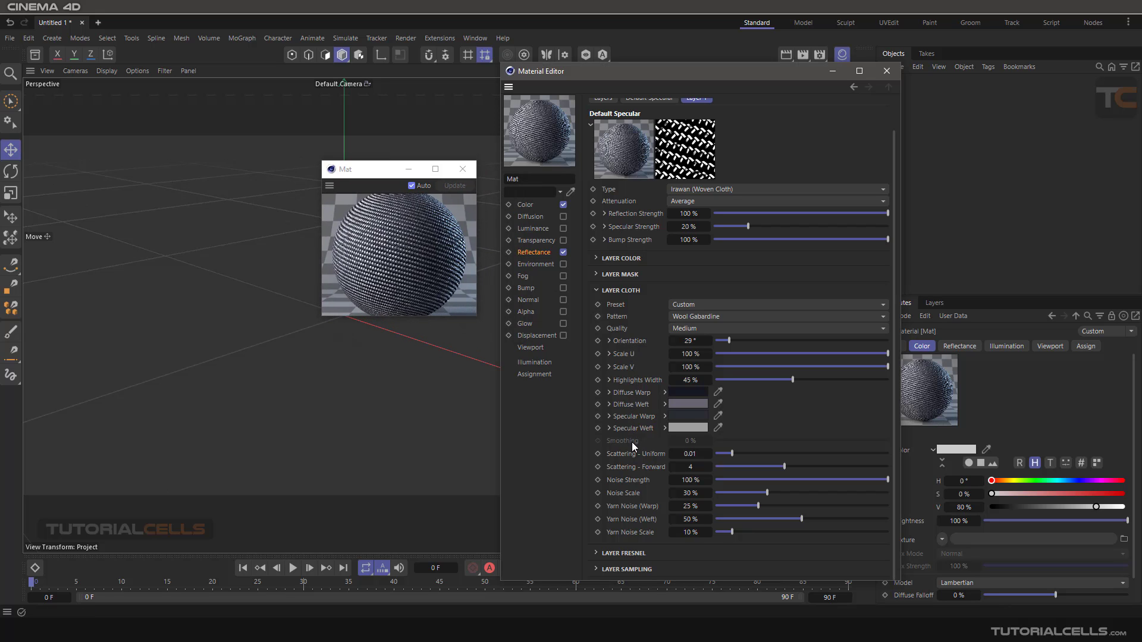
click(696, 305)
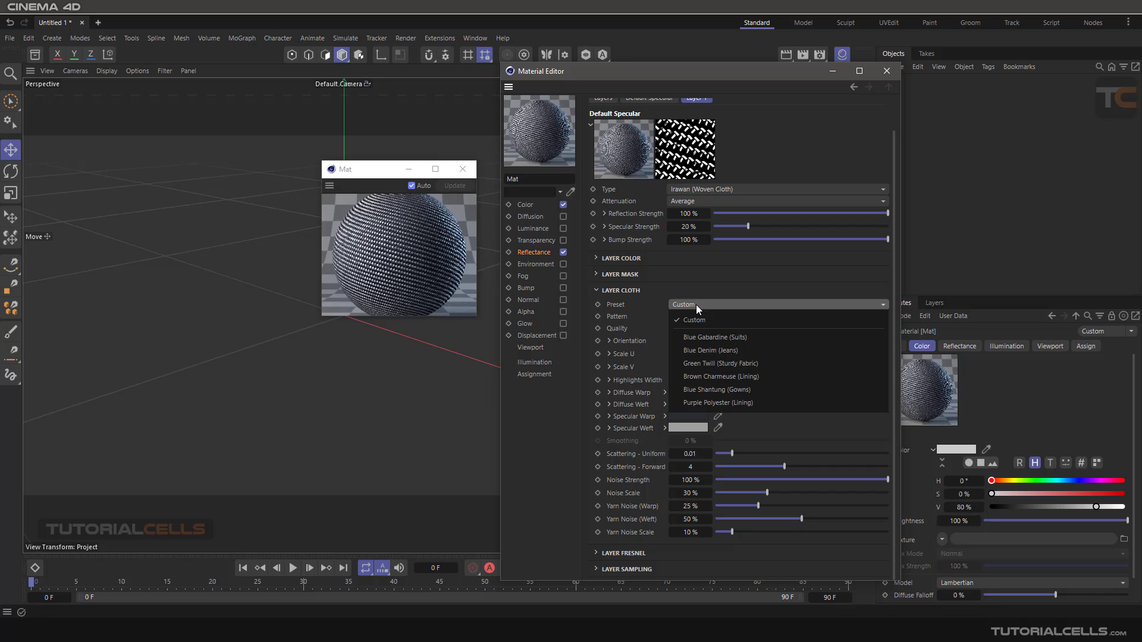
click(713, 377)
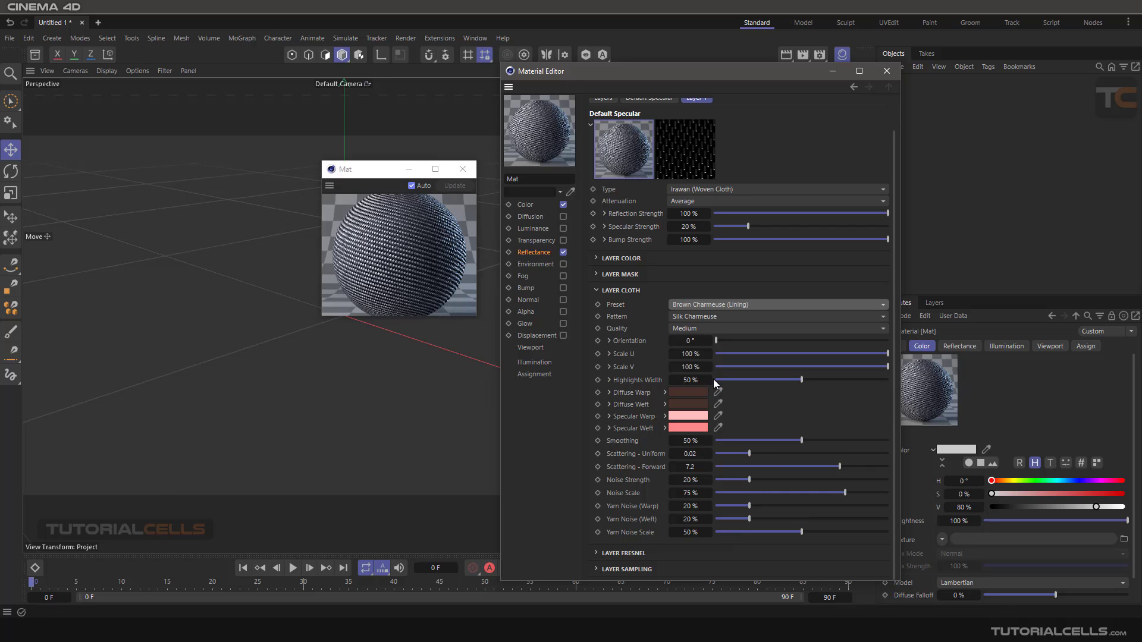
Step: Set the cloth layer's Smoothing to 83 % and Scattering - Uniform to 0.05
click(625, 440)
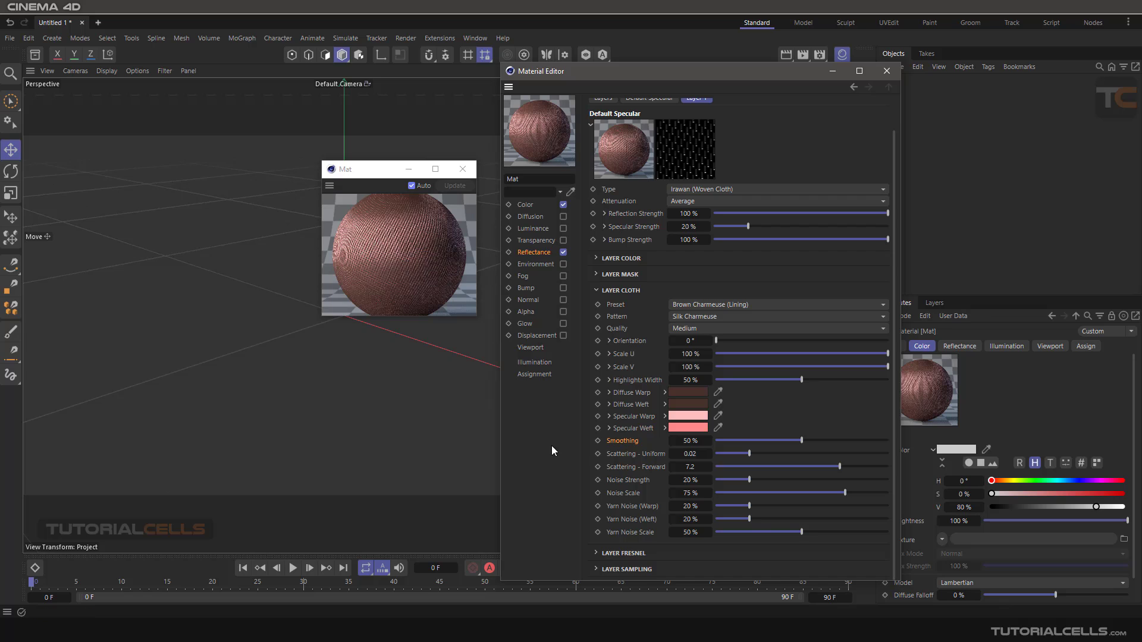
drag(802, 441, 860, 441)
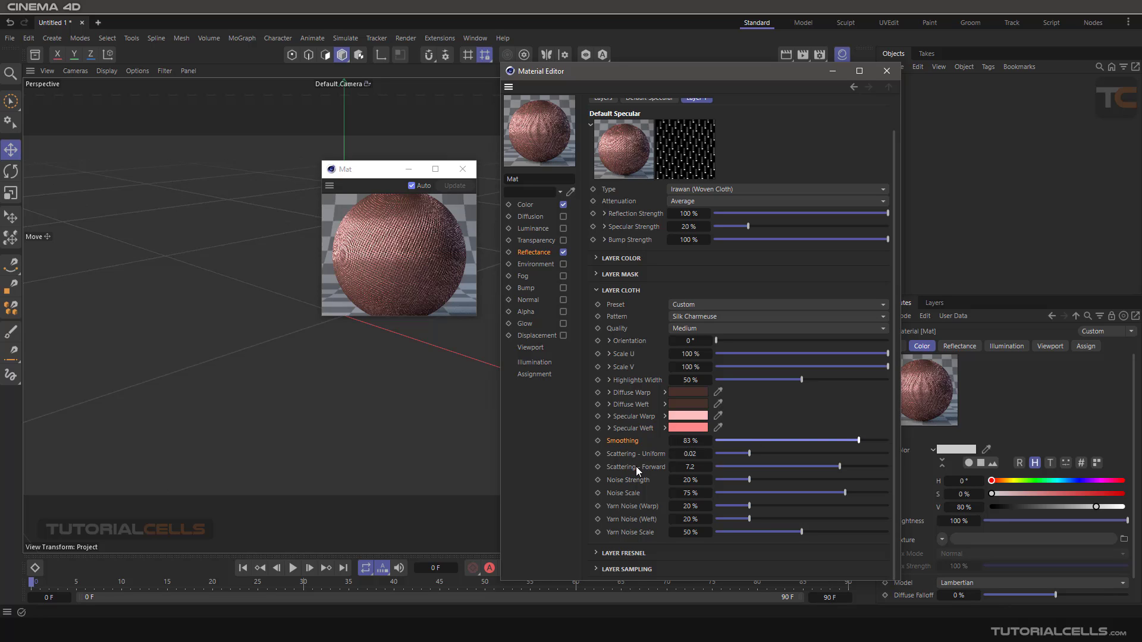
click(623, 456)
drag(748, 455, 803, 453)
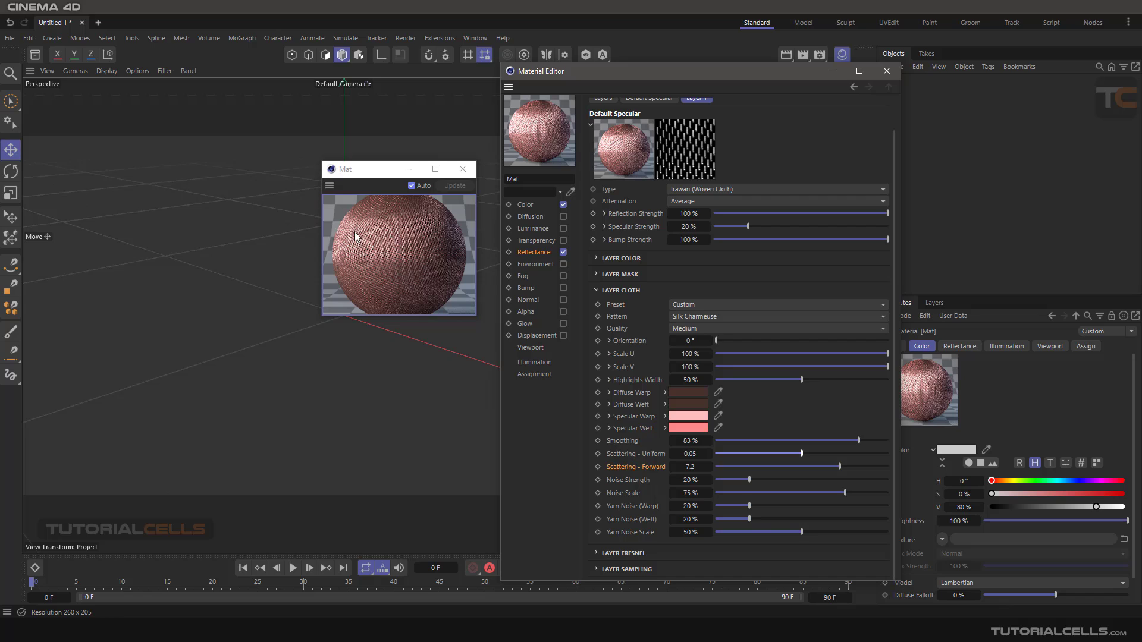
Step: Open the noise reference image from the ccc folder to study the noise parameters, and enlarge it
click(636, 483)
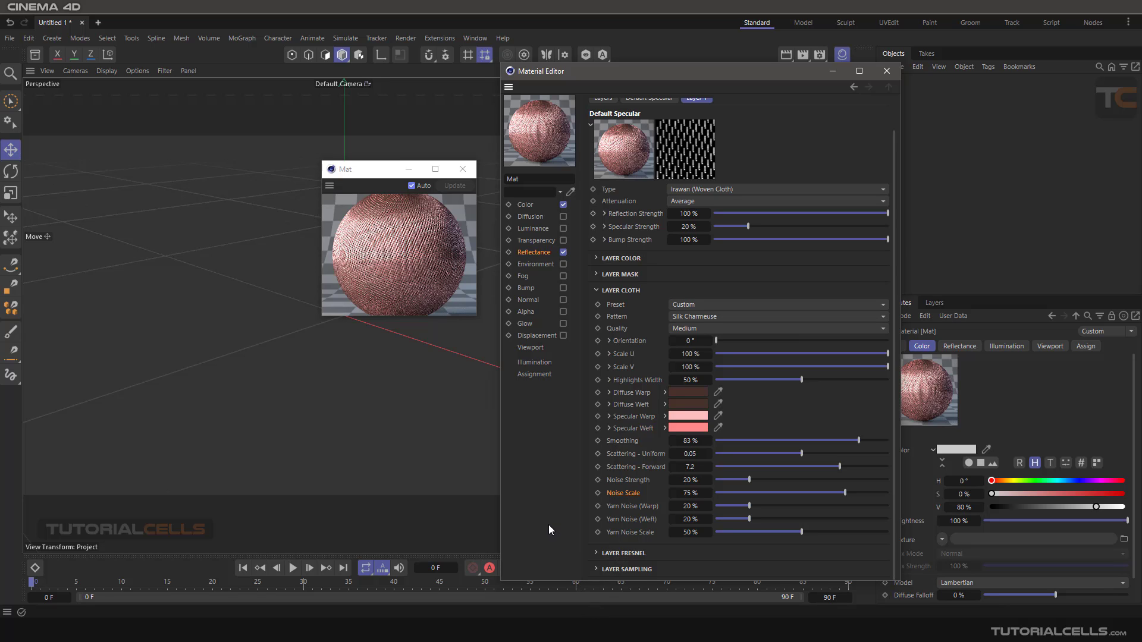
key(alt+Tab)
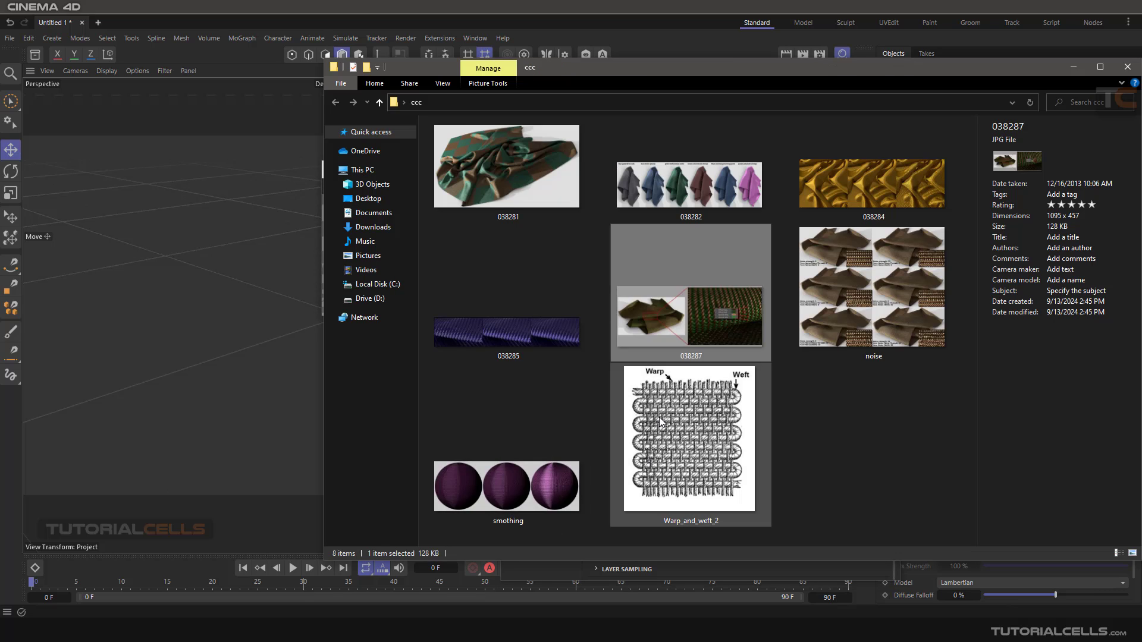
click(854, 305)
double_click(855, 302)
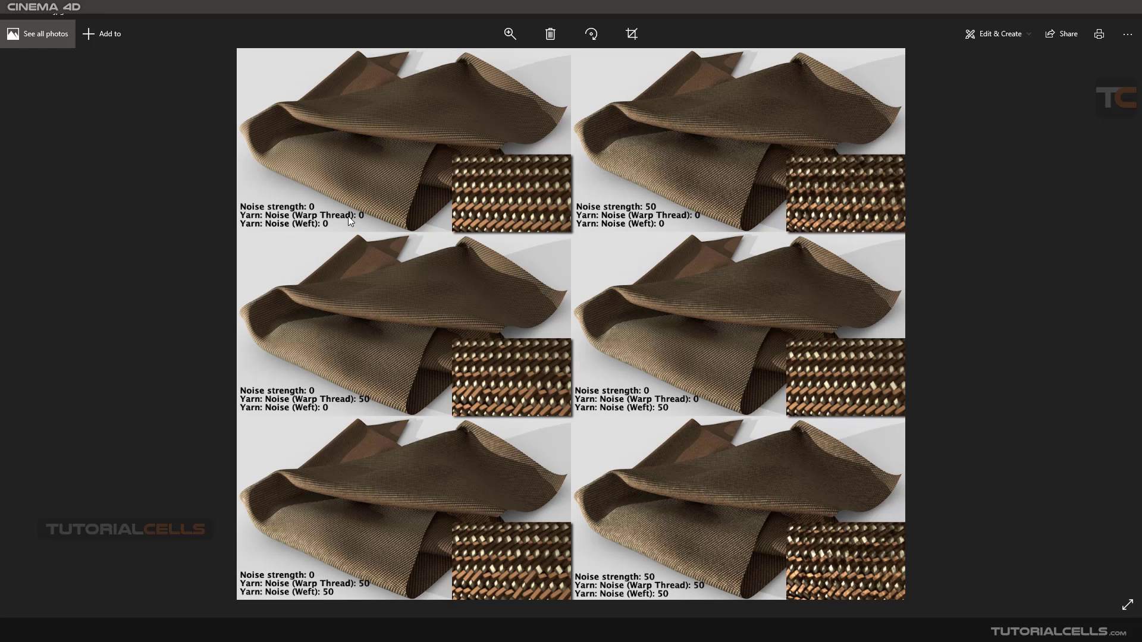
click(508, 36)
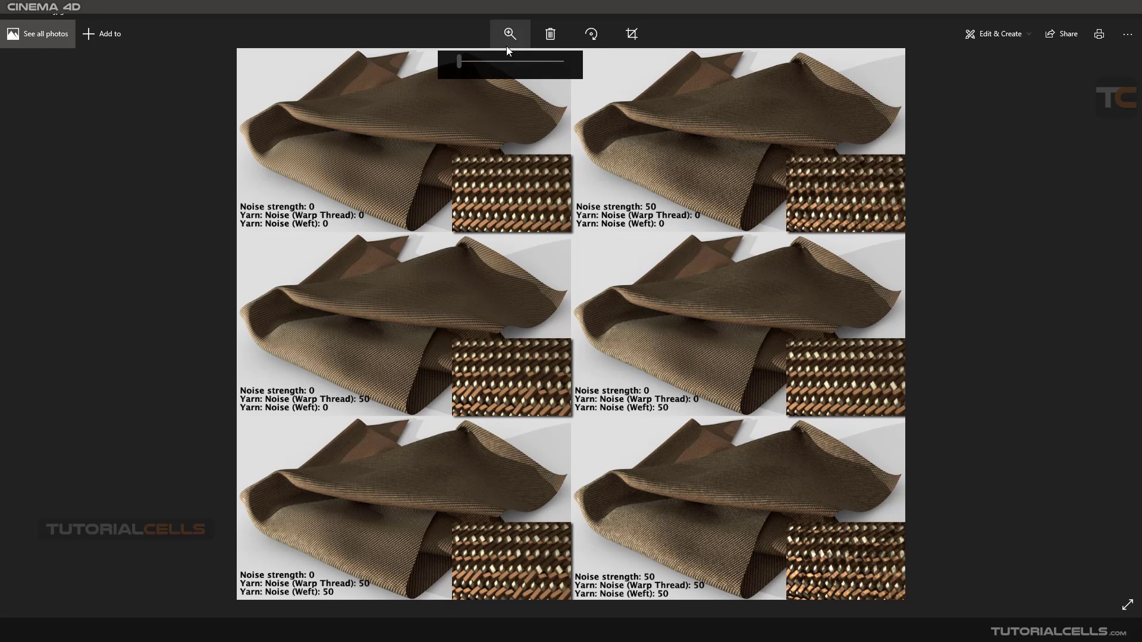
drag(457, 61, 474, 62)
Step: Compare the fabric samples with Noise strength and warp and weft Yarn Noise at 0 and 50, and close the image
drag(481, 101, 497, 302)
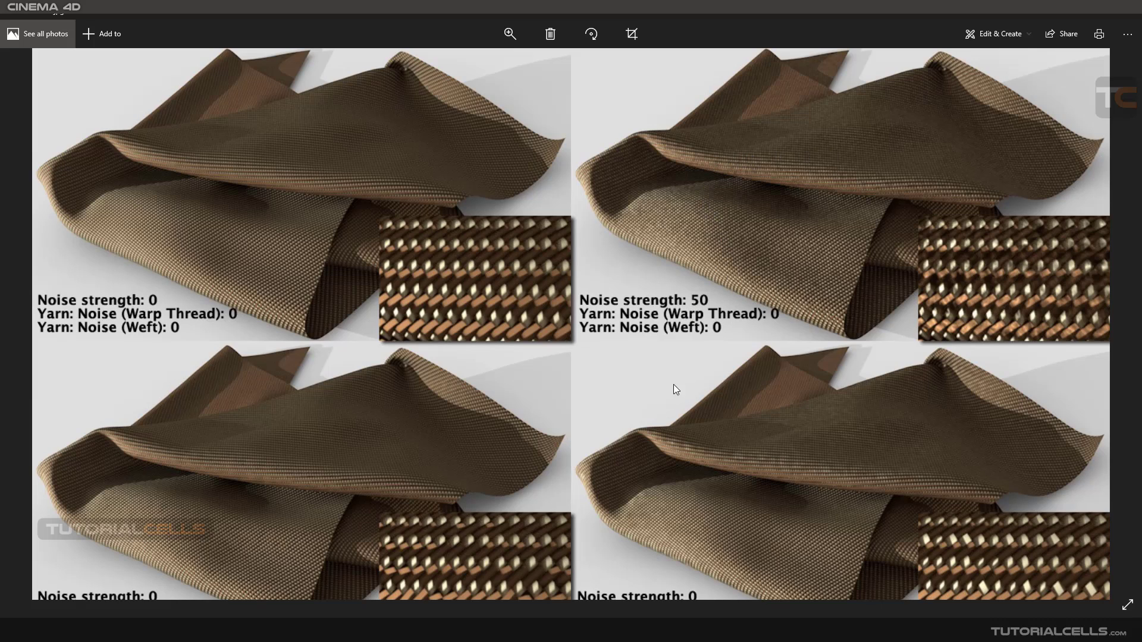
drag(651, 439, 647, 278)
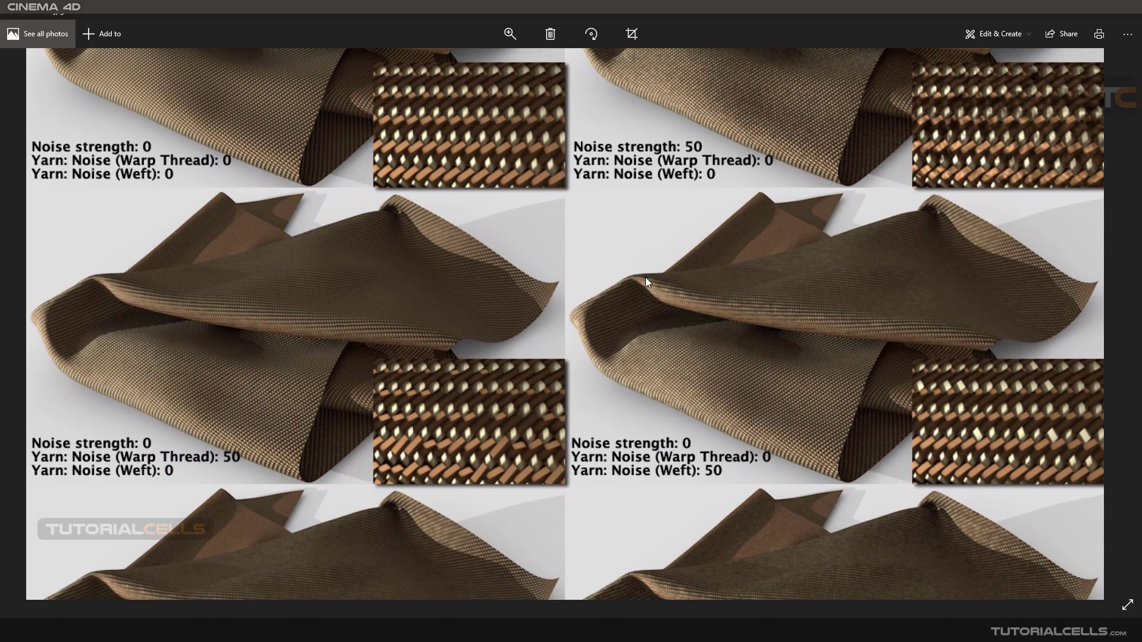
drag(790, 379, 750, 364)
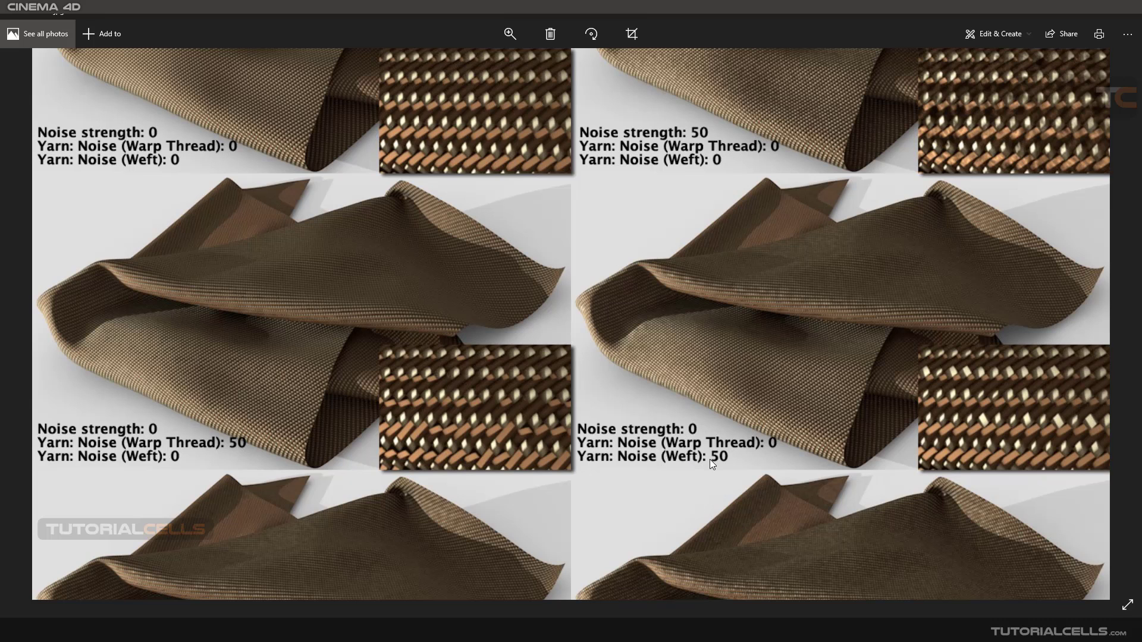
drag(1008, 171, 802, 276)
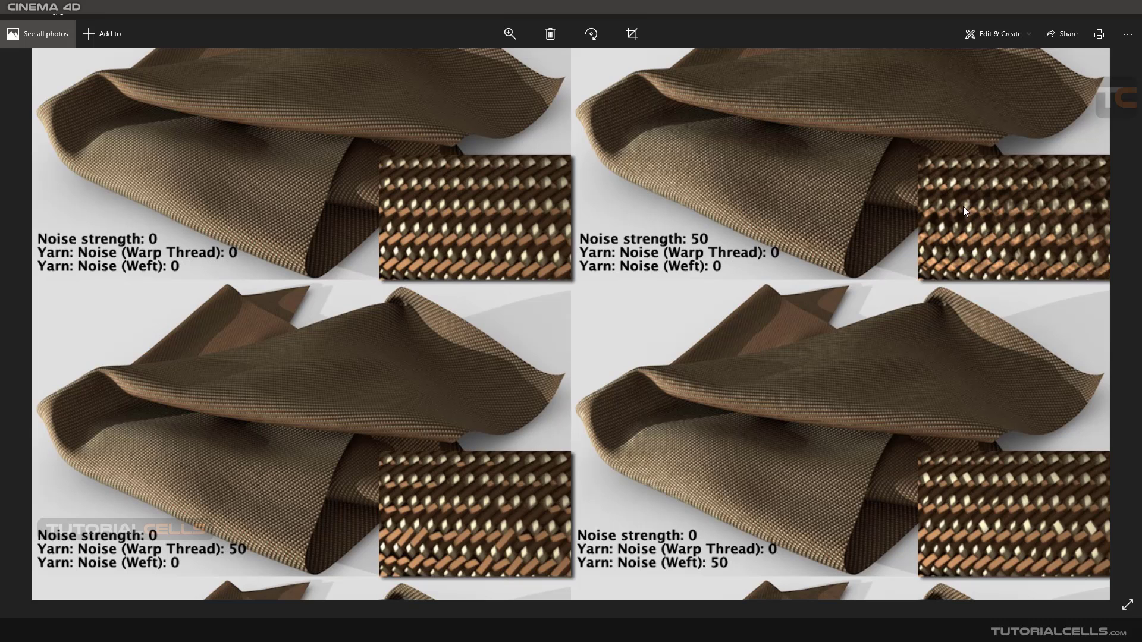
drag(724, 486, 733, 344)
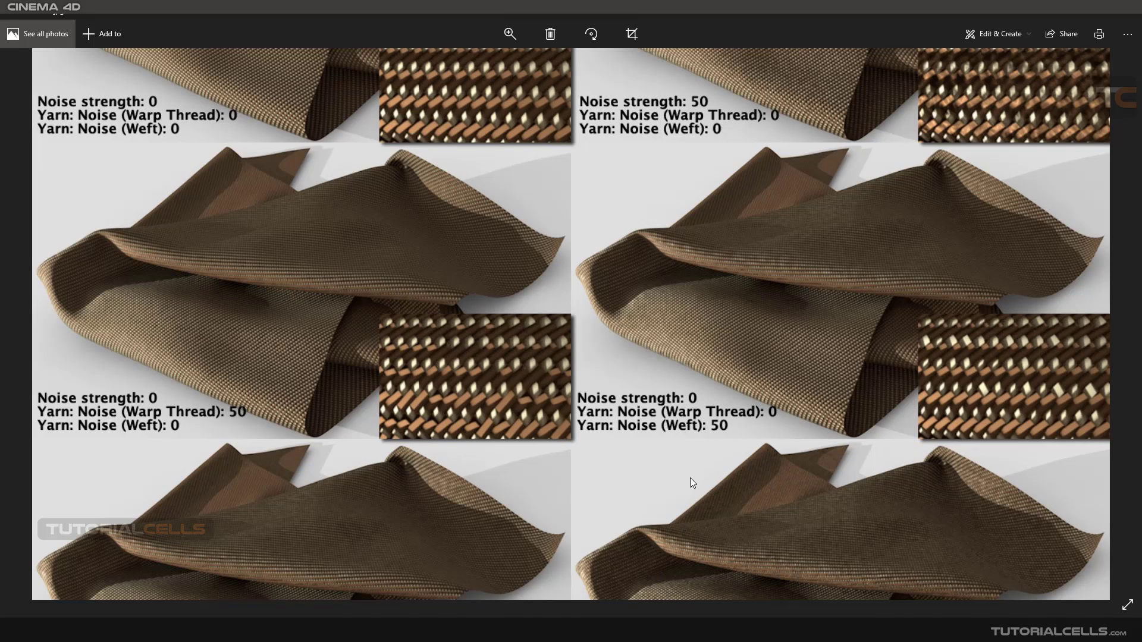
drag(690, 478, 713, 334)
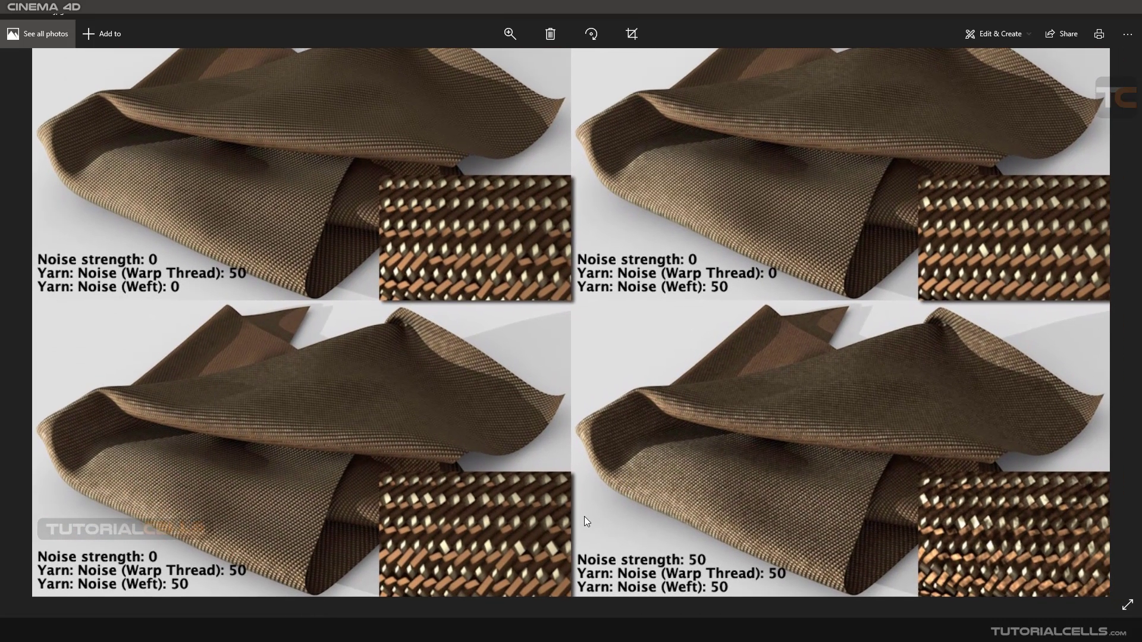
drag(584, 516, 592, 417)
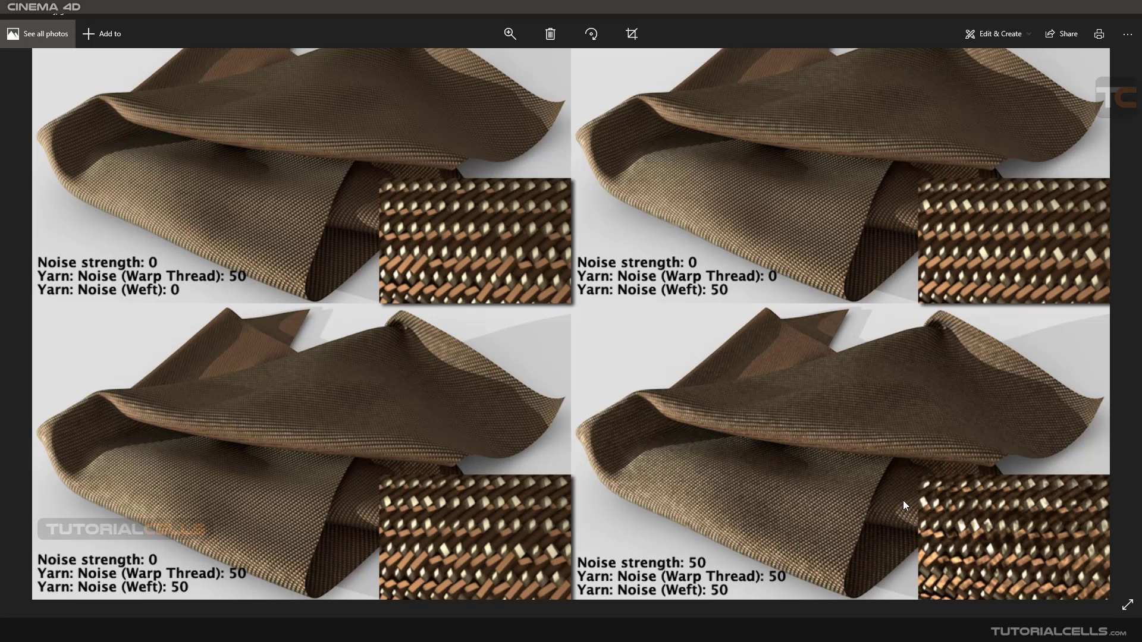
drag(903, 506, 791, 482)
click(1128, 17)
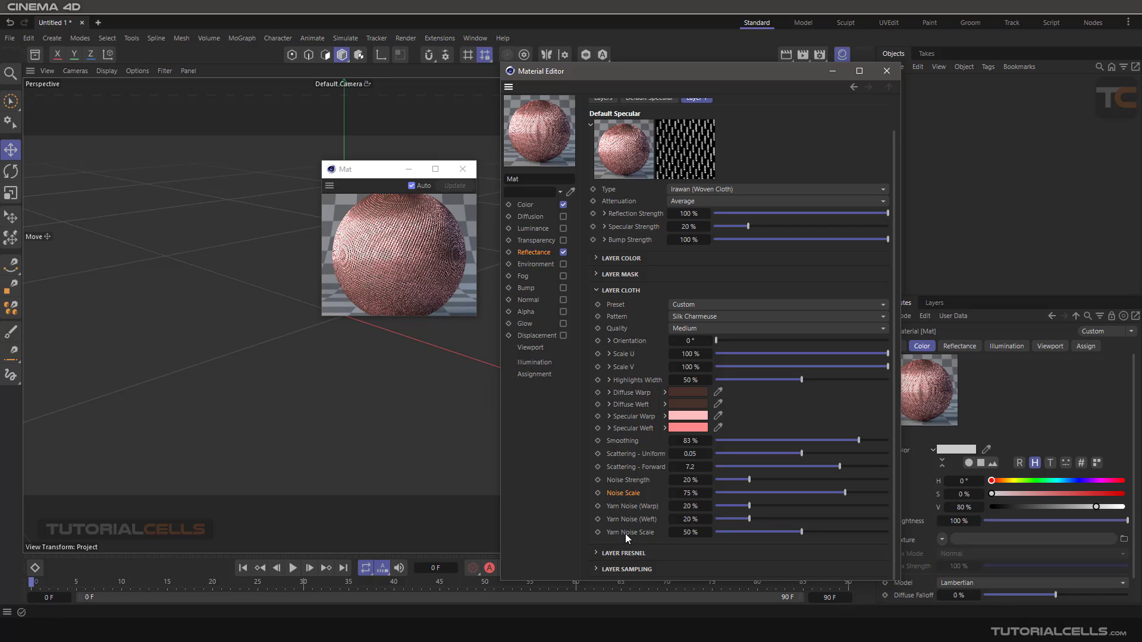
Step: Collapse the Layer Cloth settings and close both the Material Editor and the Mat preview window
click(598, 291)
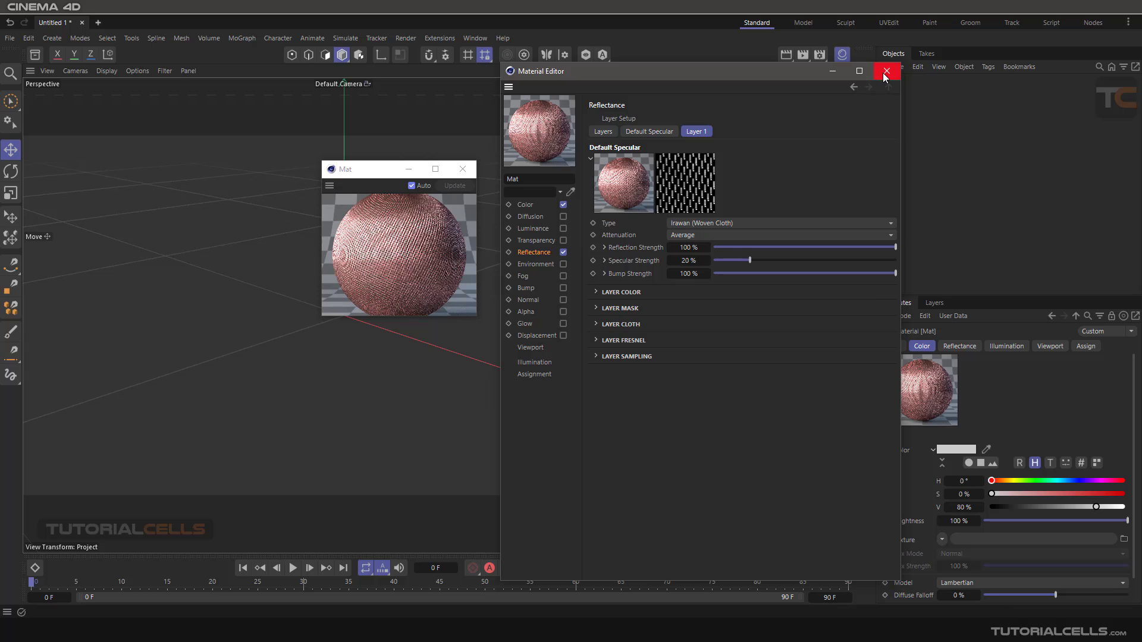
click(885, 72)
click(463, 169)
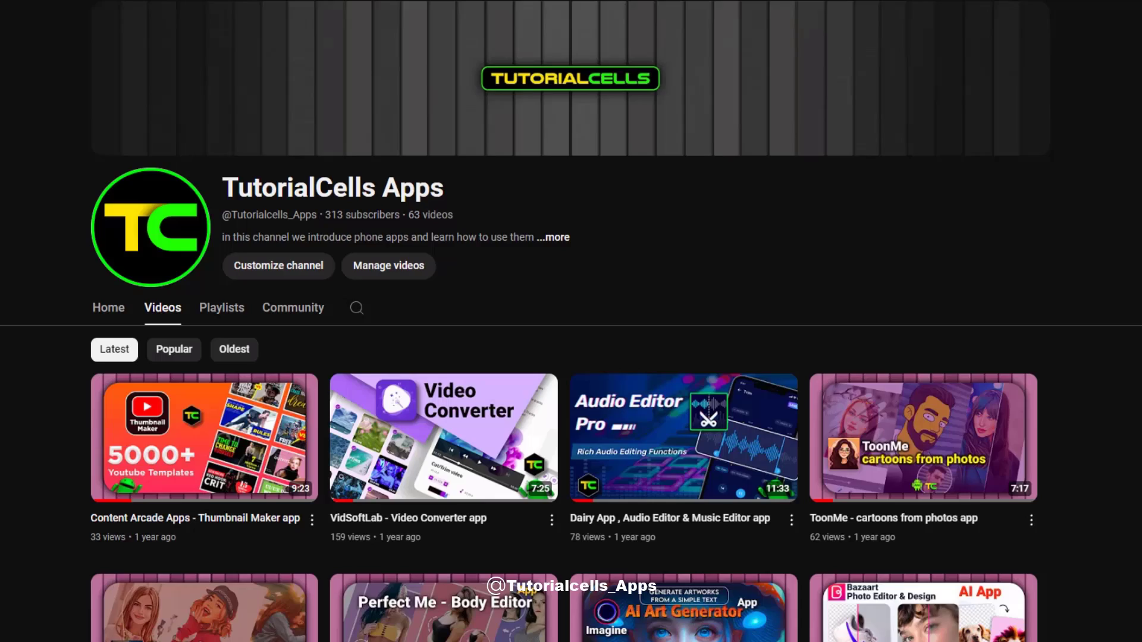
scroll(571, 357, down, 10)
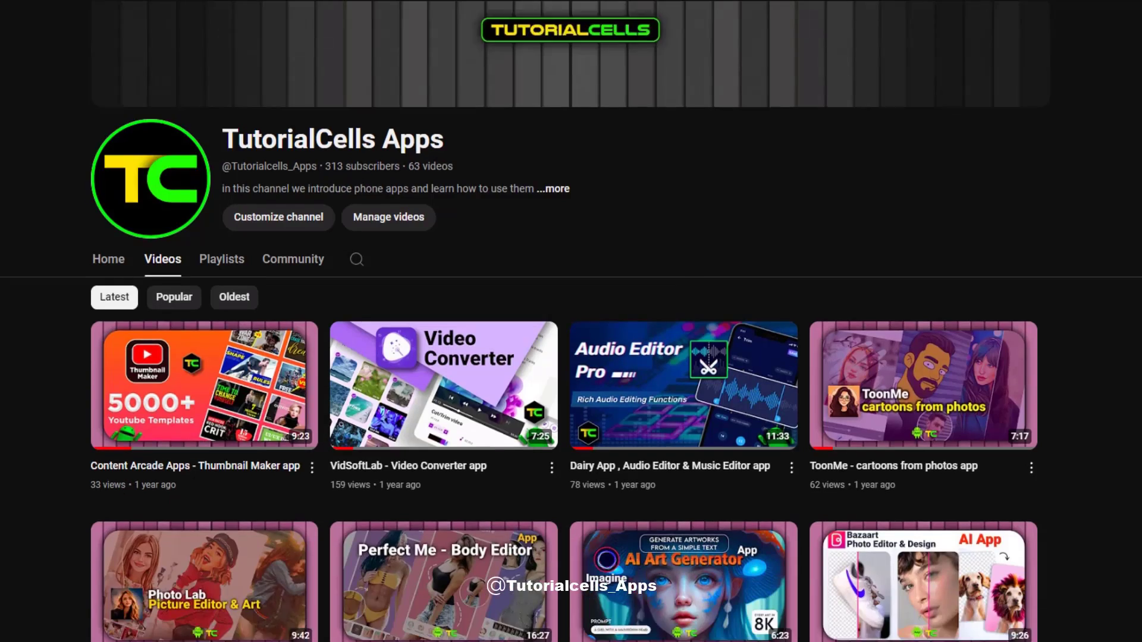
scroll(571, 357, down, 17)
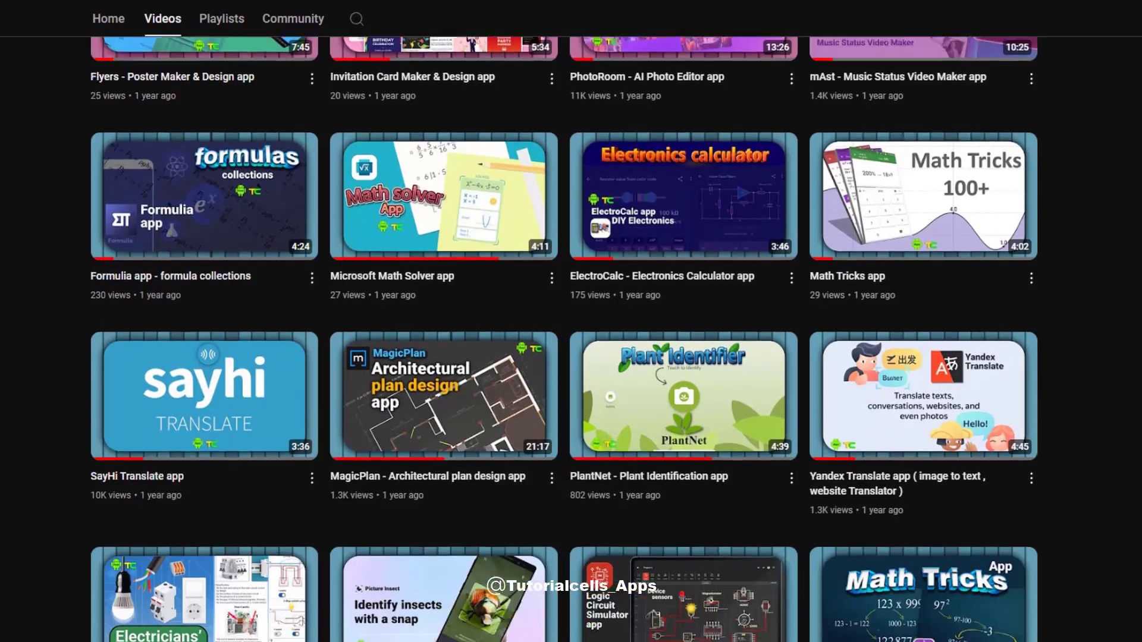
scroll(250, 339, down, 20)
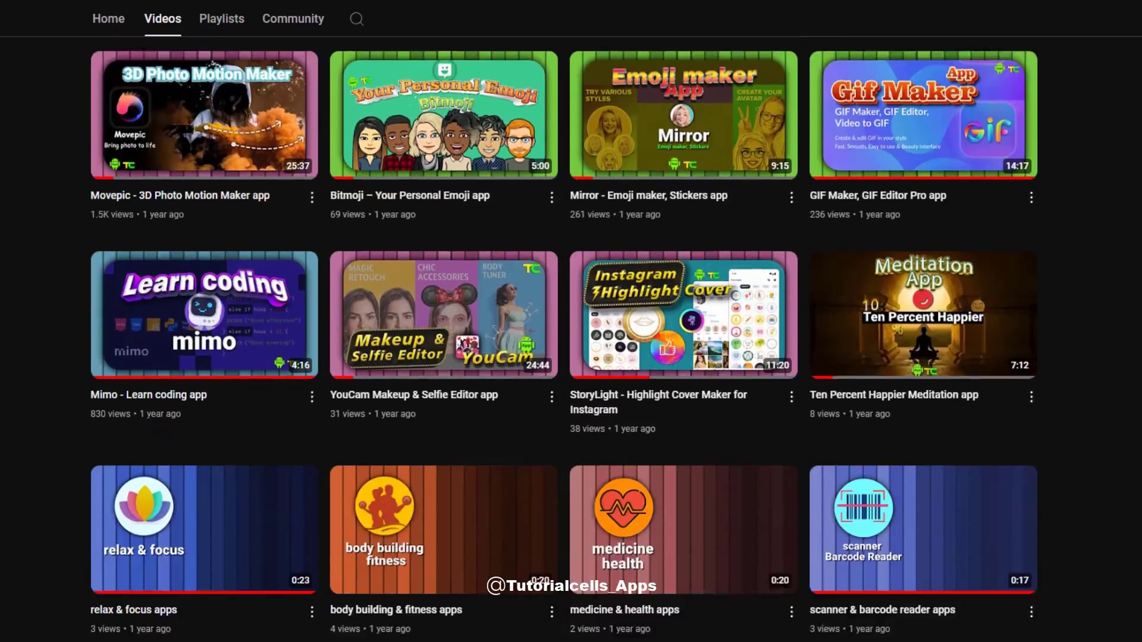